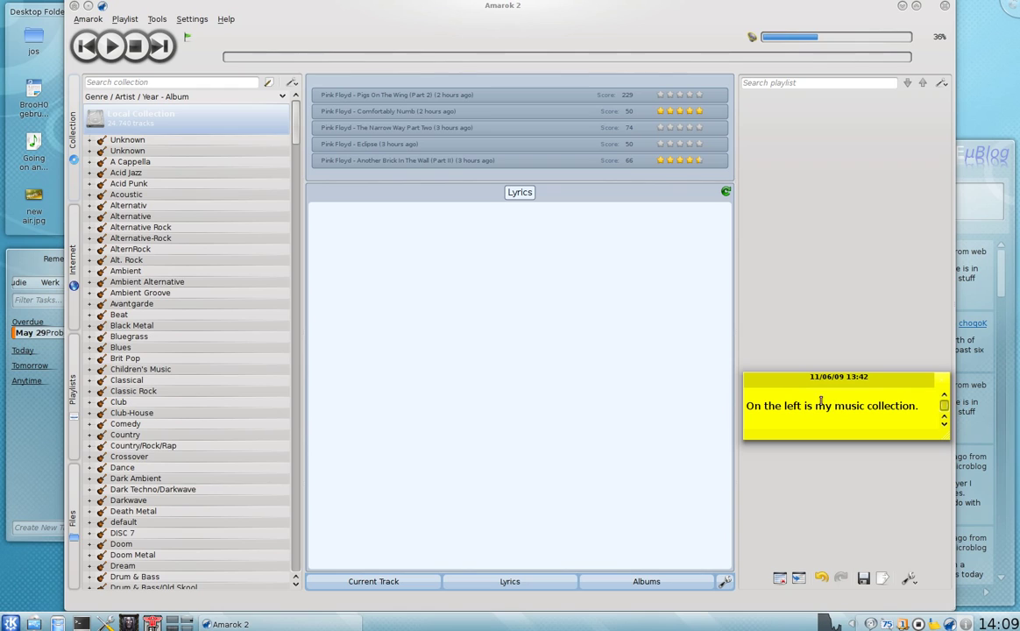
Filter the local collection by "pink floyd" and drop the album The Wall (disc 1) into the playlist to start playback
{"action": "scroll", "coordinate": [801, 409], "scroll_direction": "down", "scroll_amount": 2}
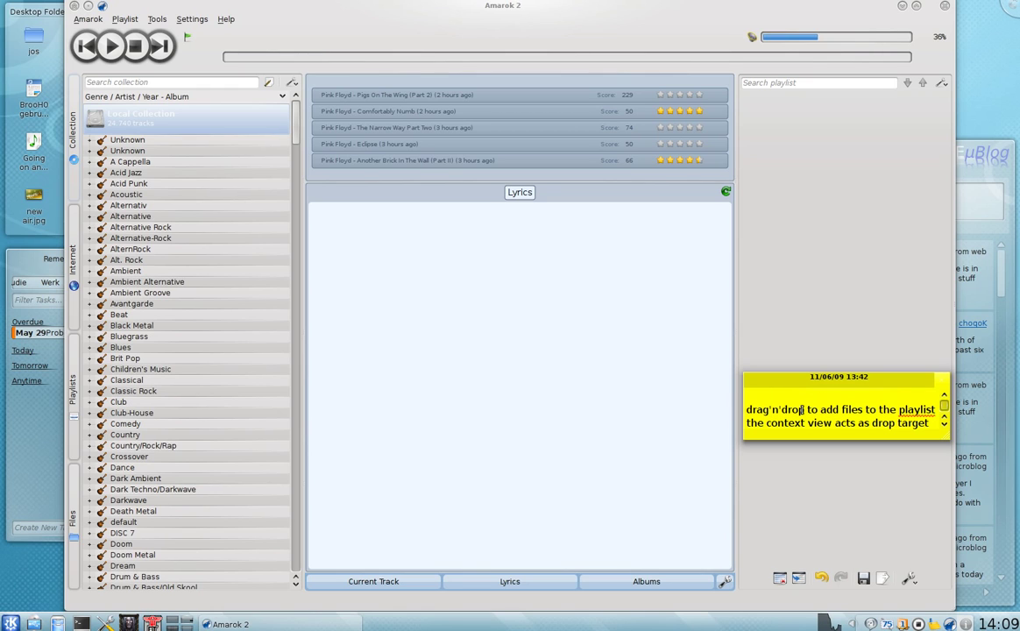
{"action": "left_click", "coordinate": [208, 81]}
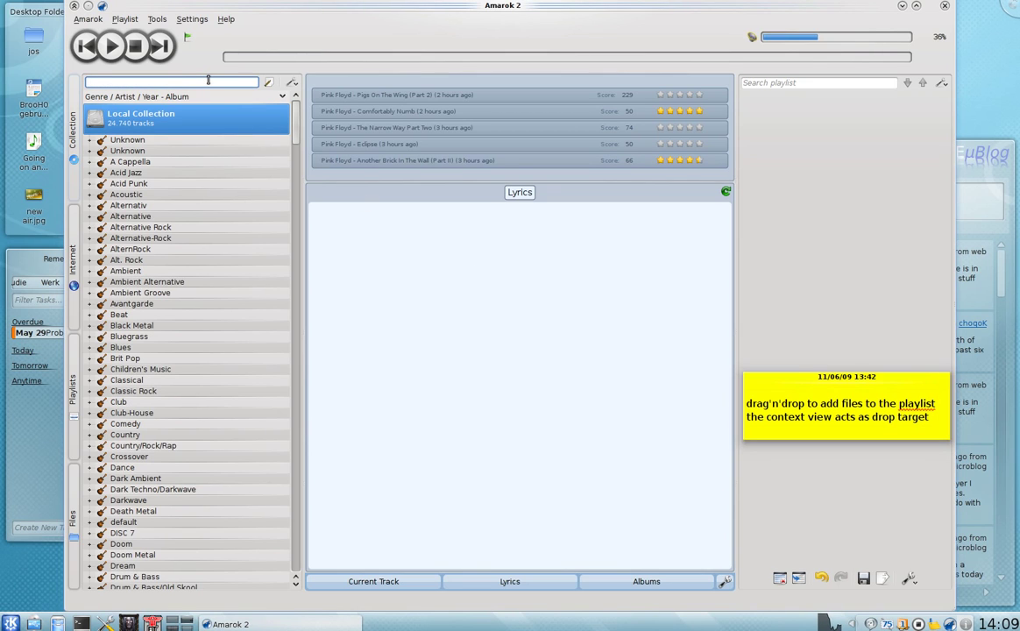
{"action": "type", "text": "pink floyd"}
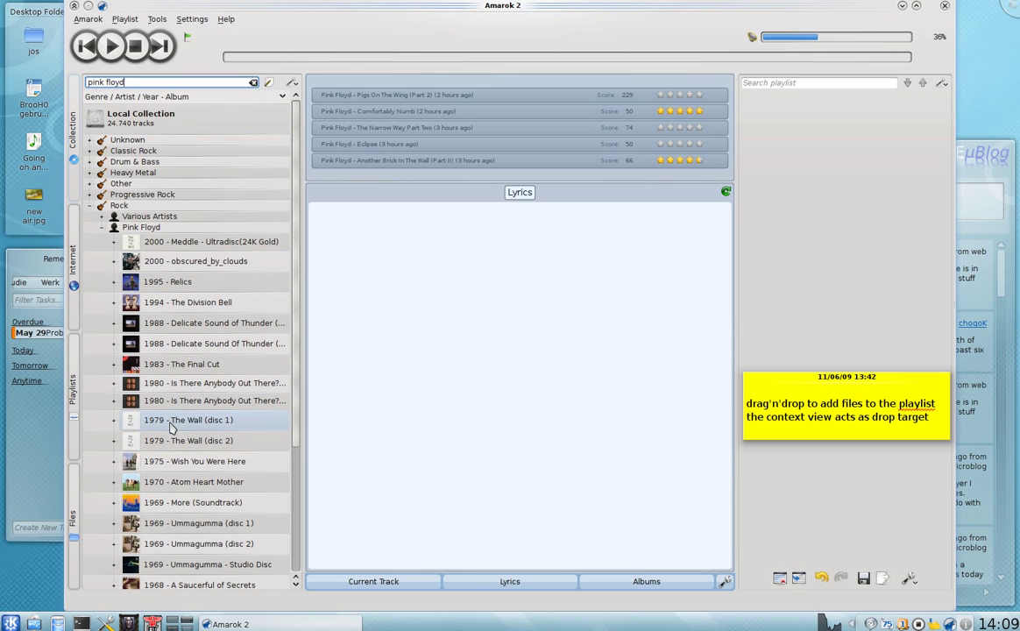
{"action": "left_click_drag", "start_coordinate": [175, 427], "coordinate": [371, 332]}
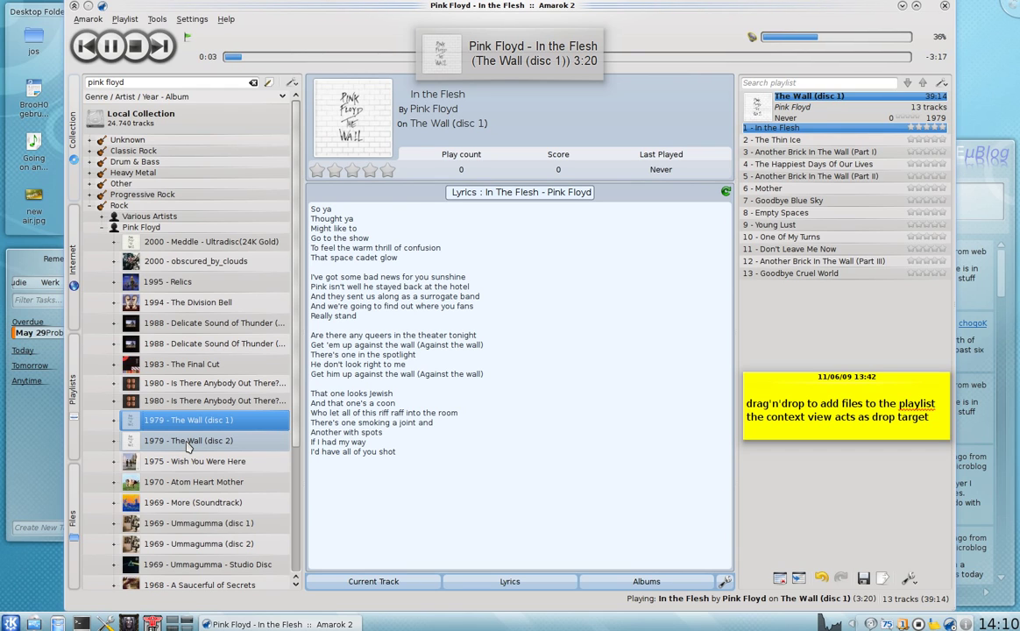
Replace the playlist with The Wall (disc 2), replace that with Wish You Were Here, and append The Wall (disc 1)
{"action": "left_click_drag", "start_coordinate": [187, 447], "coordinate": [419, 347]}
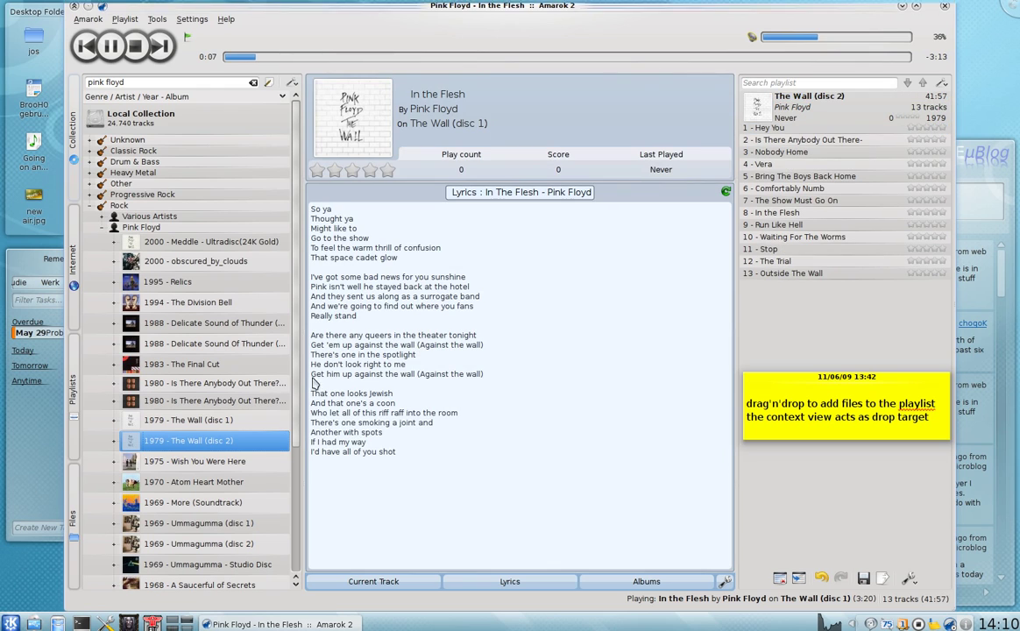
{"action": "left_click_drag", "start_coordinate": [228, 462], "coordinate": [449, 323]}
{"action": "left_click_drag", "start_coordinate": [178, 427], "coordinate": [456, 201]}
View the full-size covers of The Wall (disc 2) and Wish You Were Here, closing each one
{"action": "left_click_drag", "start_coordinate": [178, 441], "coordinate": [467, 304]}
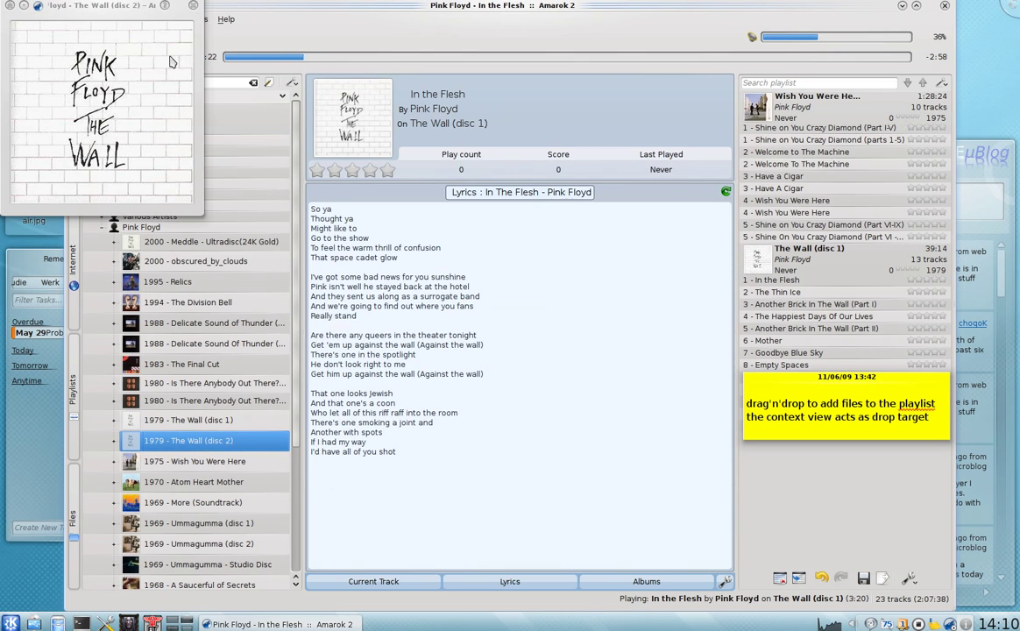
{"action": "left_click_drag", "start_coordinate": [106, 17], "coordinate": [517, 239]}
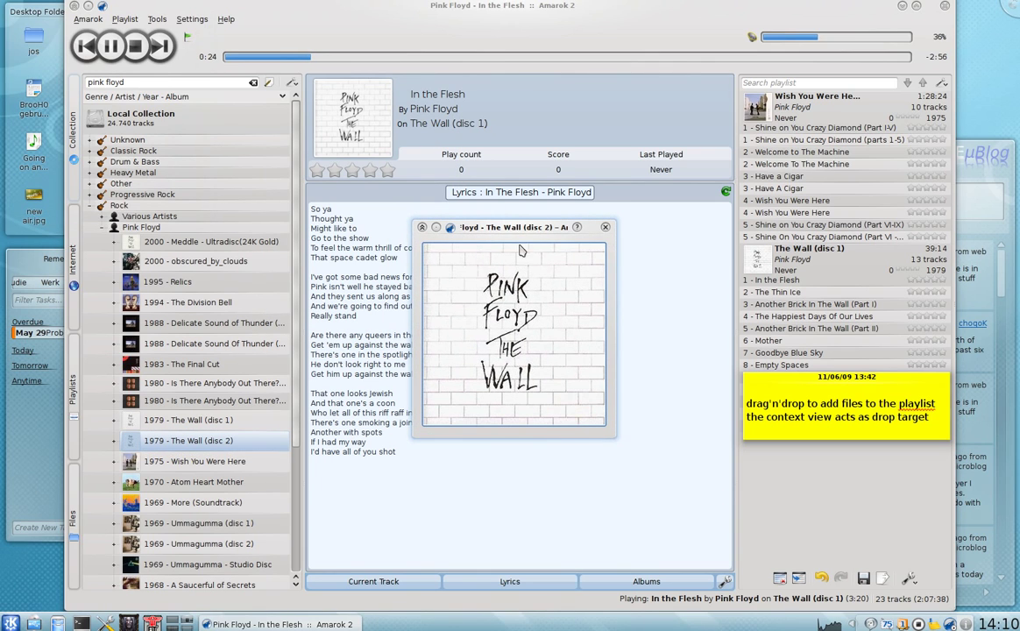
{"action": "left_click", "coordinate": [606, 228]}
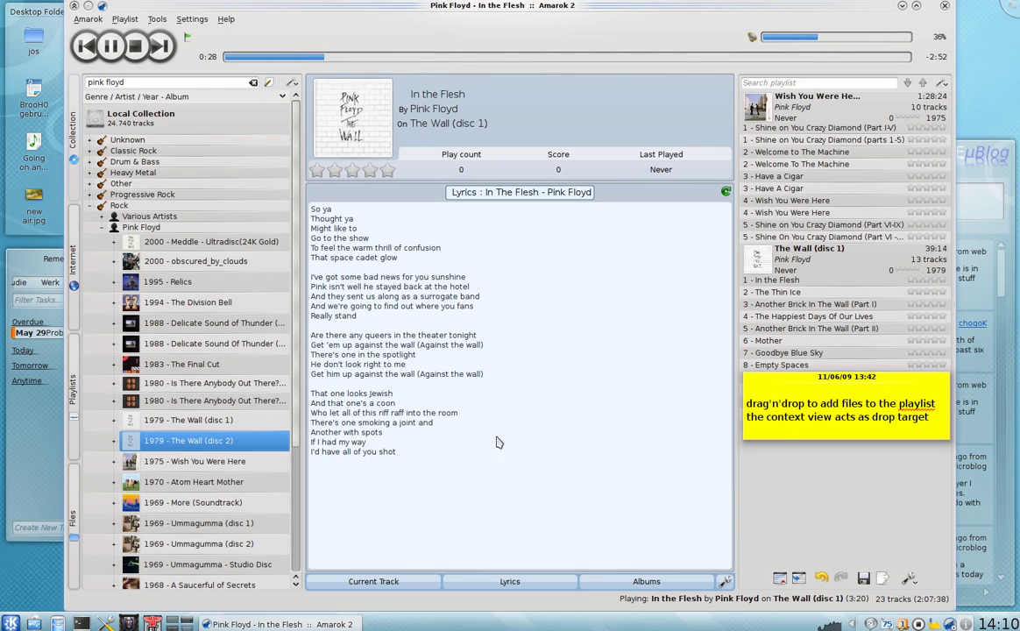
{"action": "left_click_drag", "start_coordinate": [192, 466], "coordinate": [441, 299]}
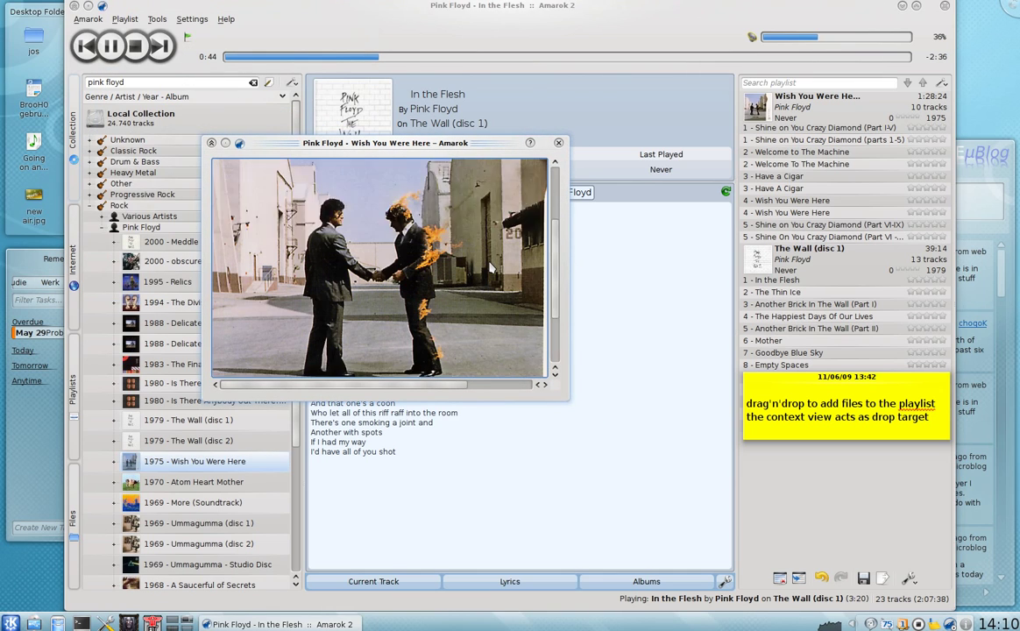
{"action": "left_click", "coordinate": [511, 134]}
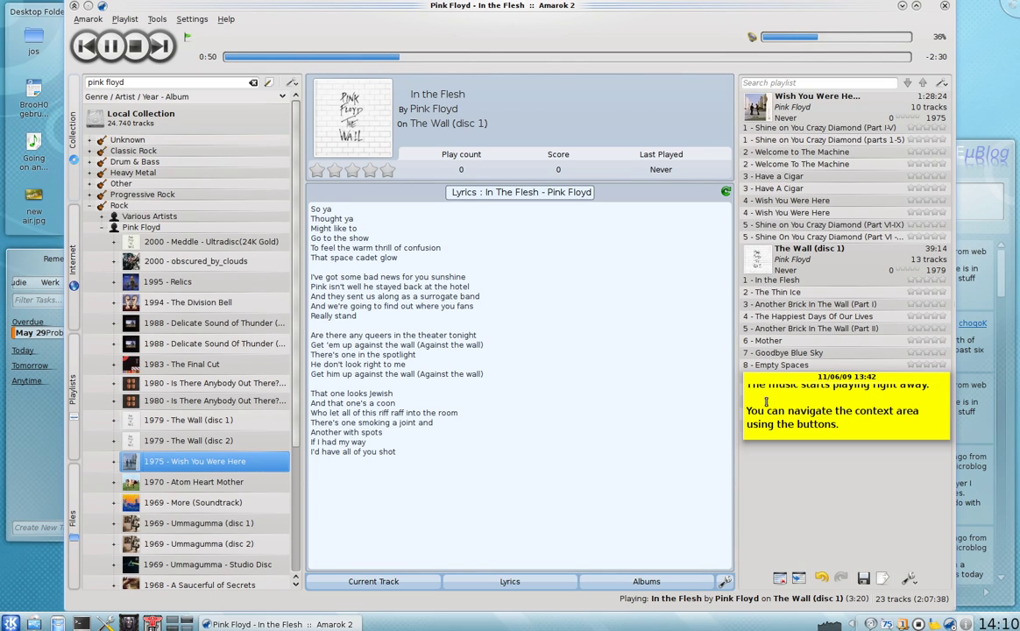
Browse the context area's Albums, Lyrics and Current Track views, ending on Albums
{"action": "left_click", "coordinate": [598, 586]}
{"action": "left_click", "coordinate": [544, 586]}
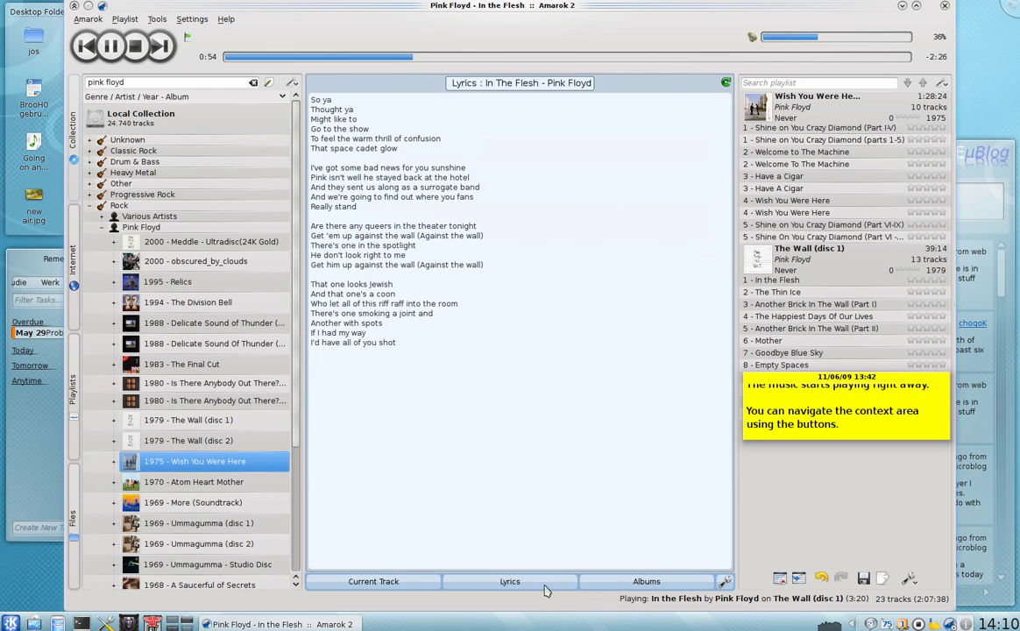
{"action": "left_click", "coordinate": [396, 582]}
{"action": "left_click", "coordinate": [468, 588]}
{"action": "left_click", "coordinate": [596, 585]}
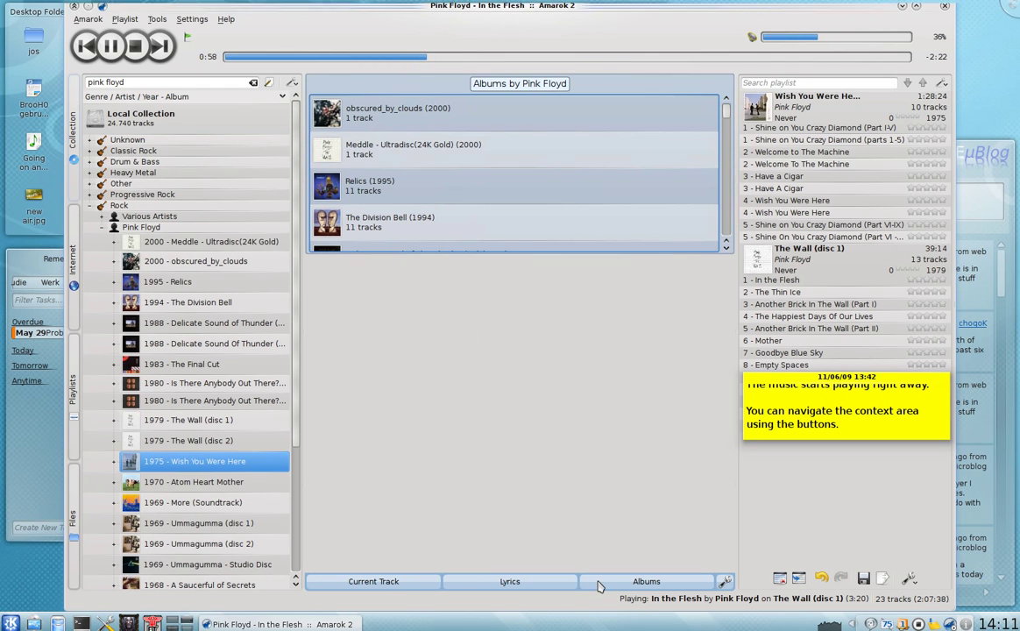
Reorder the context area so that Albums sits between Current Track and Lyrics, and finish its configuration
{"action": "scroll", "coordinate": [810, 421], "scroll_direction": "down", "scroll_amount": 1}
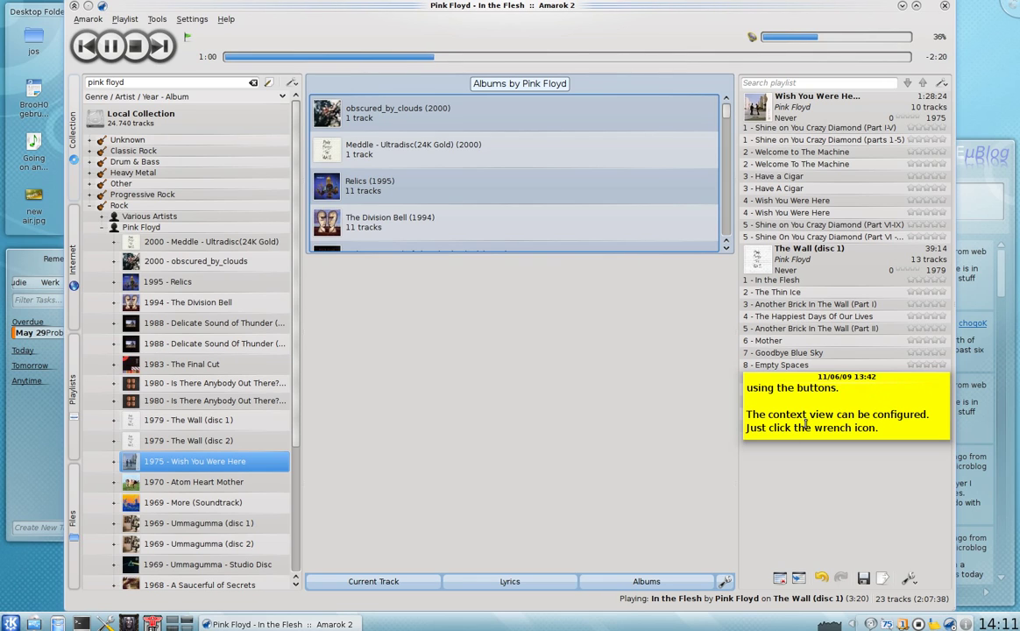
{"action": "left_click", "coordinate": [725, 581]}
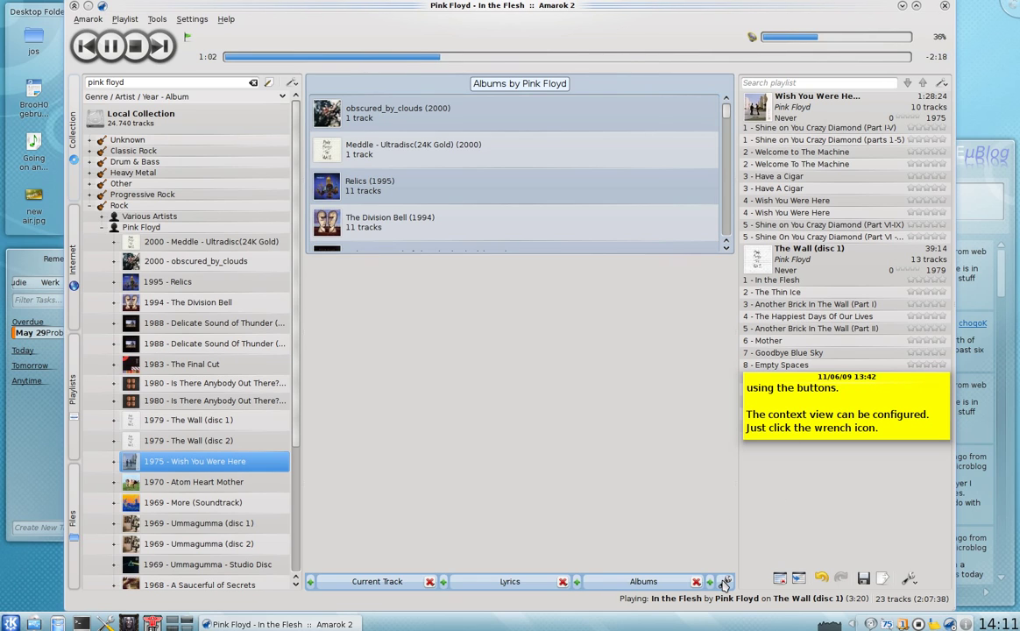
{"action": "left_click_drag", "start_coordinate": [706, 581], "coordinate": [524, 585]}
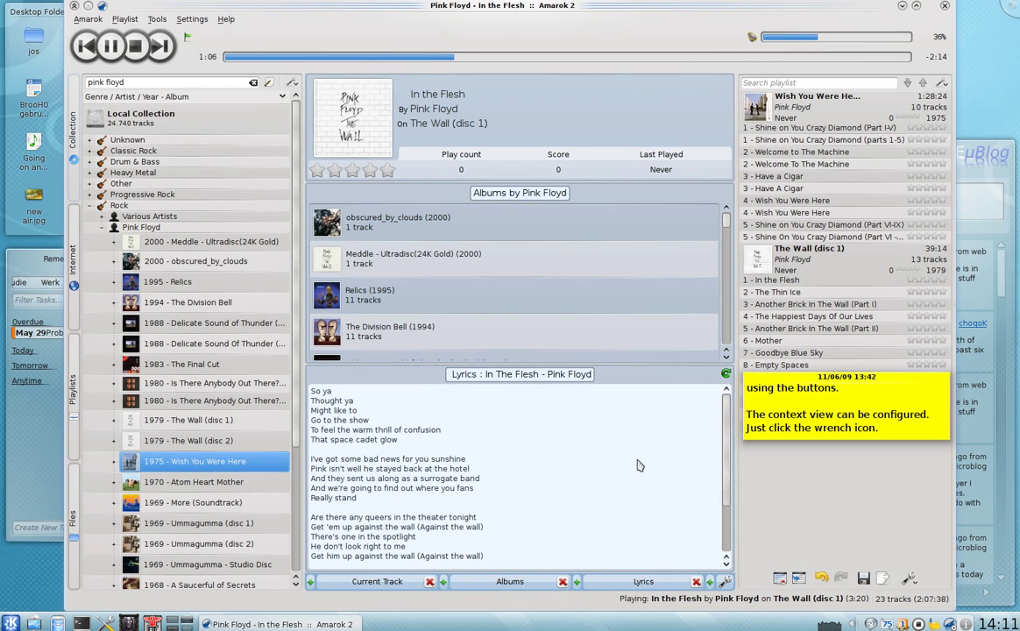
{"action": "left_click", "coordinate": [723, 582]}
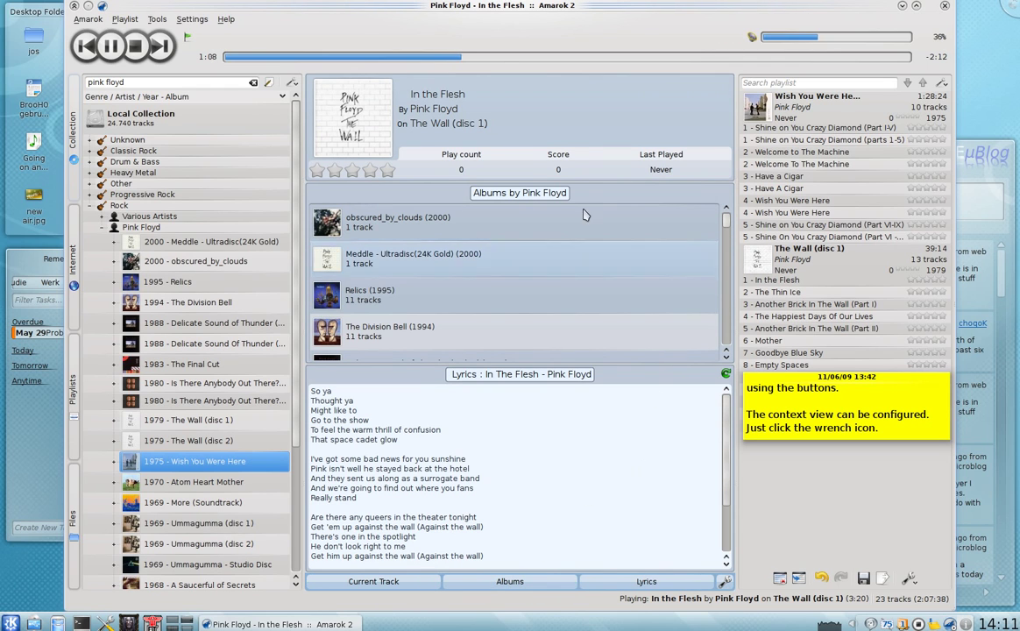
Check the rearranged context area by showing Lyrics, Albums and Current Track in turn
{"action": "left_click", "coordinate": [624, 583]}
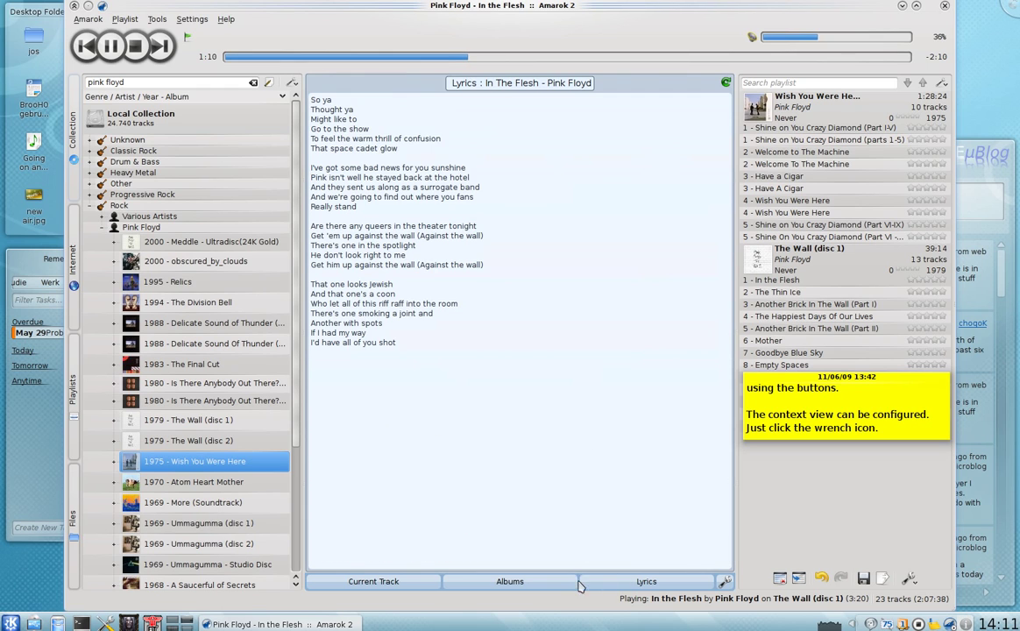
{"action": "left_click", "coordinate": [484, 583]}
{"action": "left_click", "coordinate": [419, 584]}
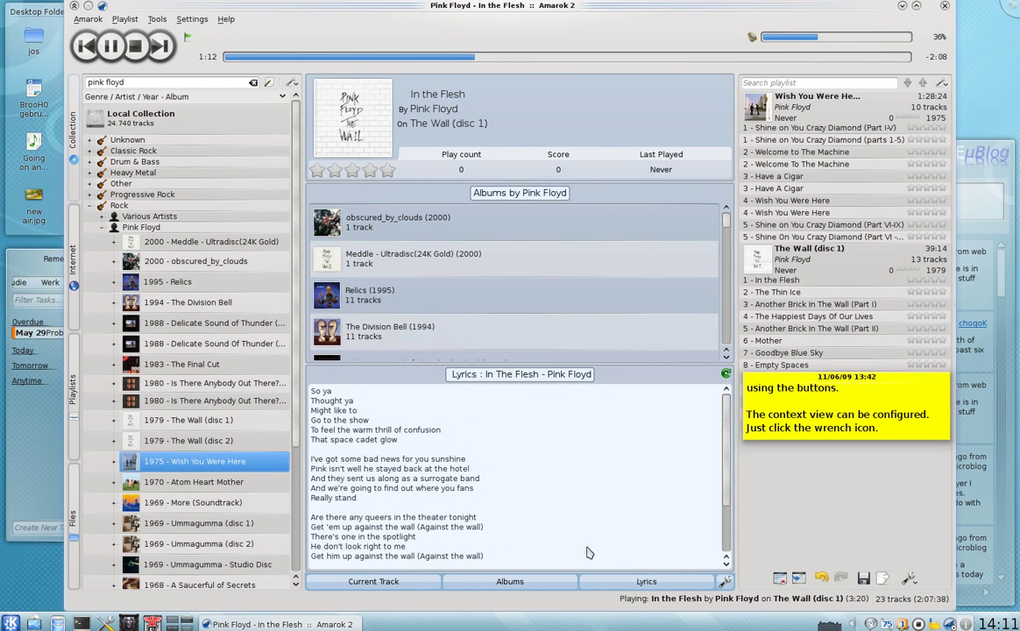
Remove the Albums view from the context area and add a Bookmarks view ahead of Current Track
{"action": "left_click", "coordinate": [724, 583]}
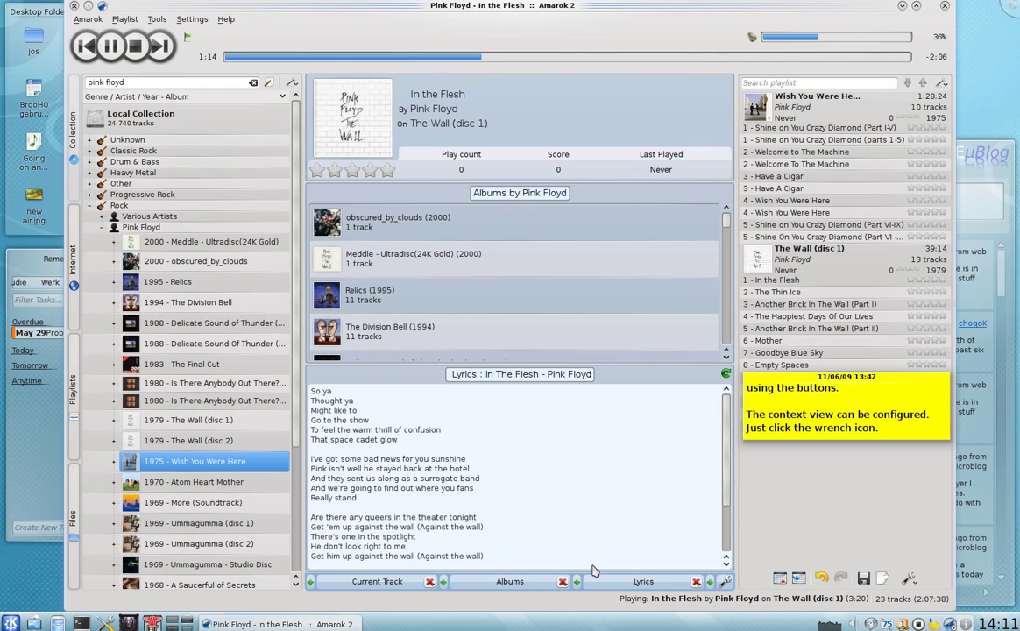
{"action": "left_click", "coordinate": [566, 582]}
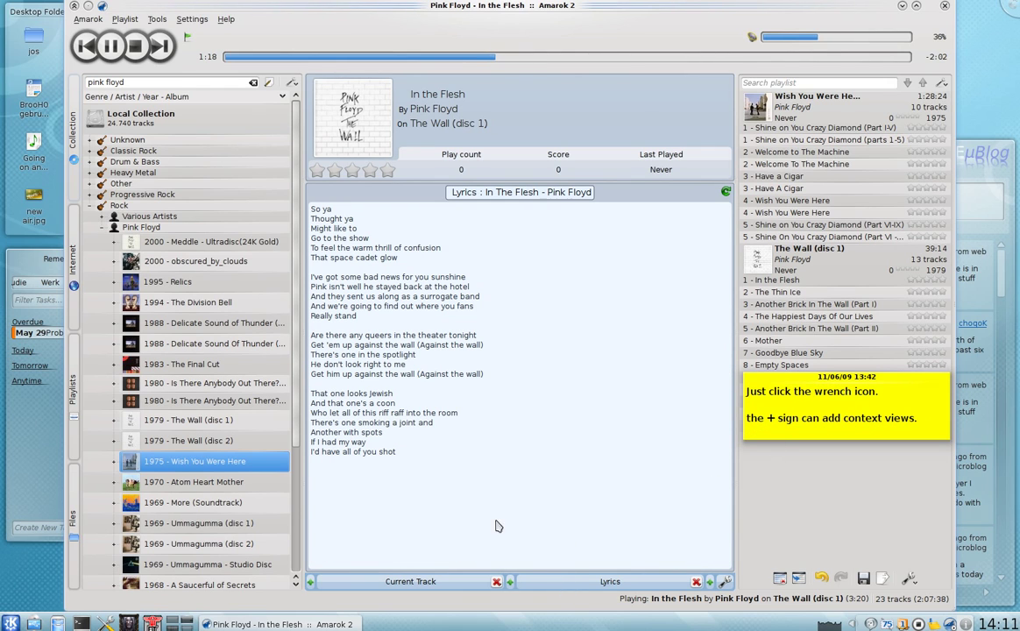
{"action": "left_click", "coordinate": [310, 581]}
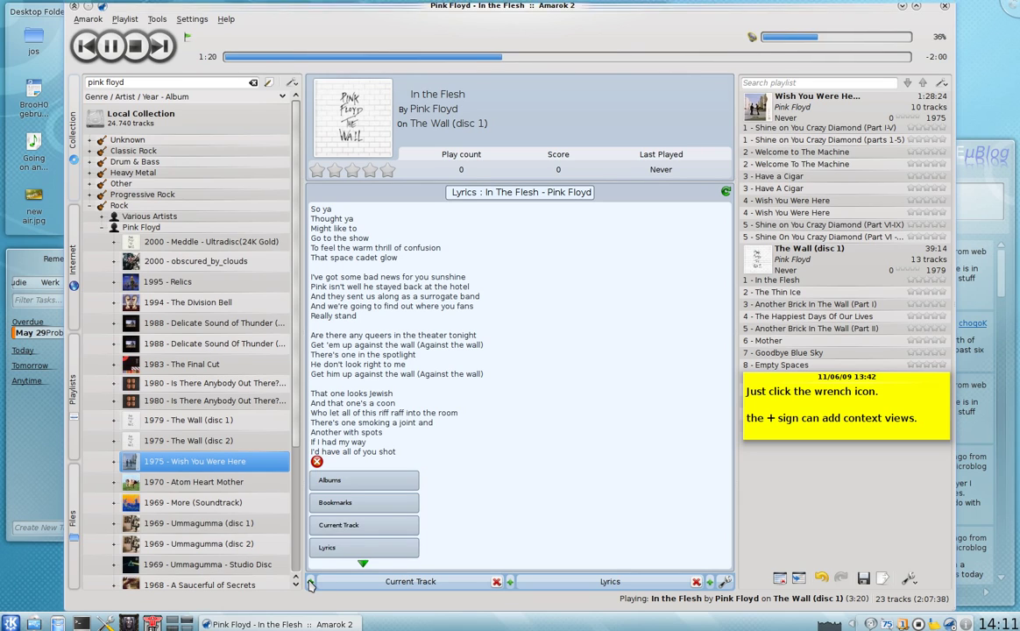
{"action": "left_click", "coordinate": [357, 503]}
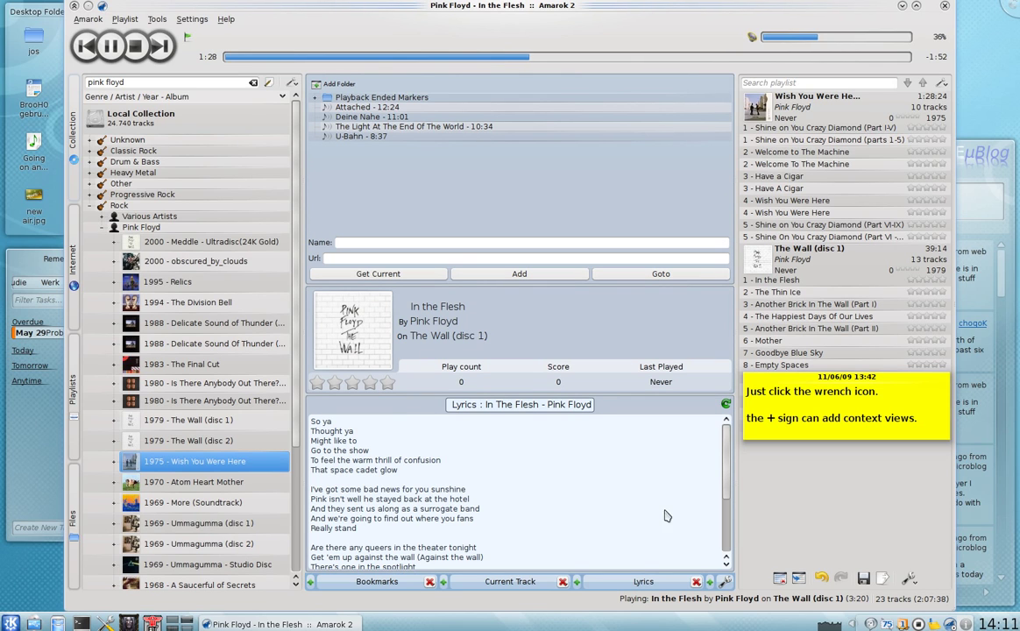
{"action": "left_click", "coordinate": [720, 583]}
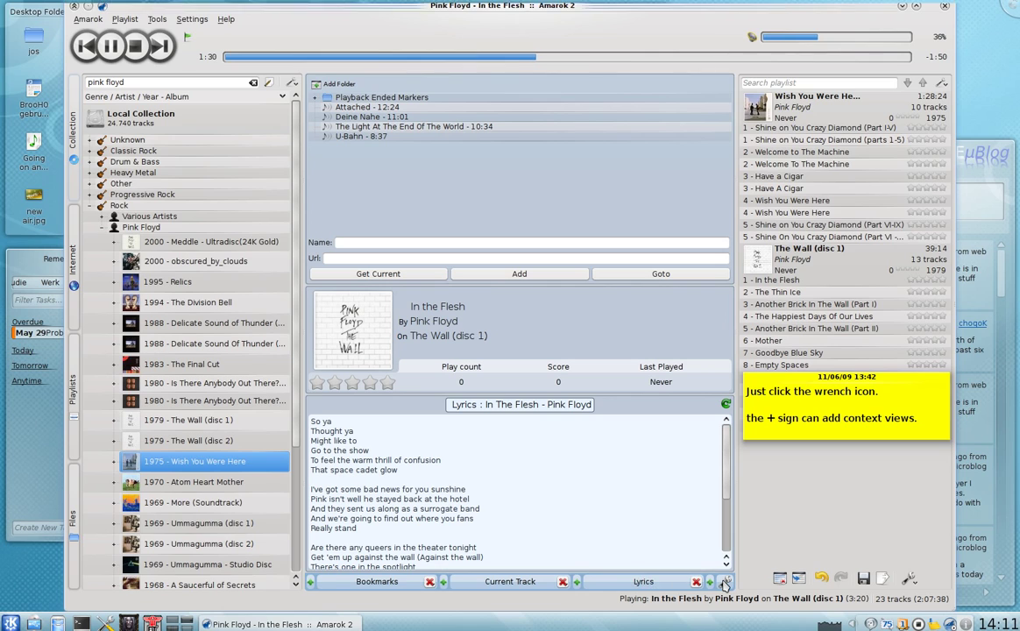
Show the lyrics, reopen the context area's configuration and move Bookmarks behind Lyrics
{"action": "left_click", "coordinate": [611, 586]}
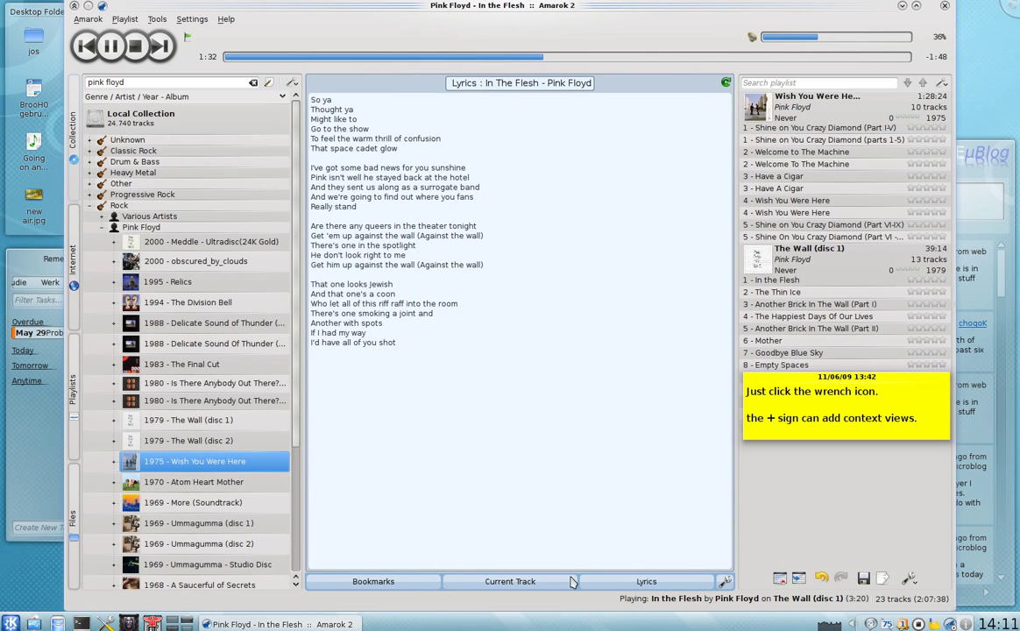
{"action": "left_click", "coordinate": [725, 582]}
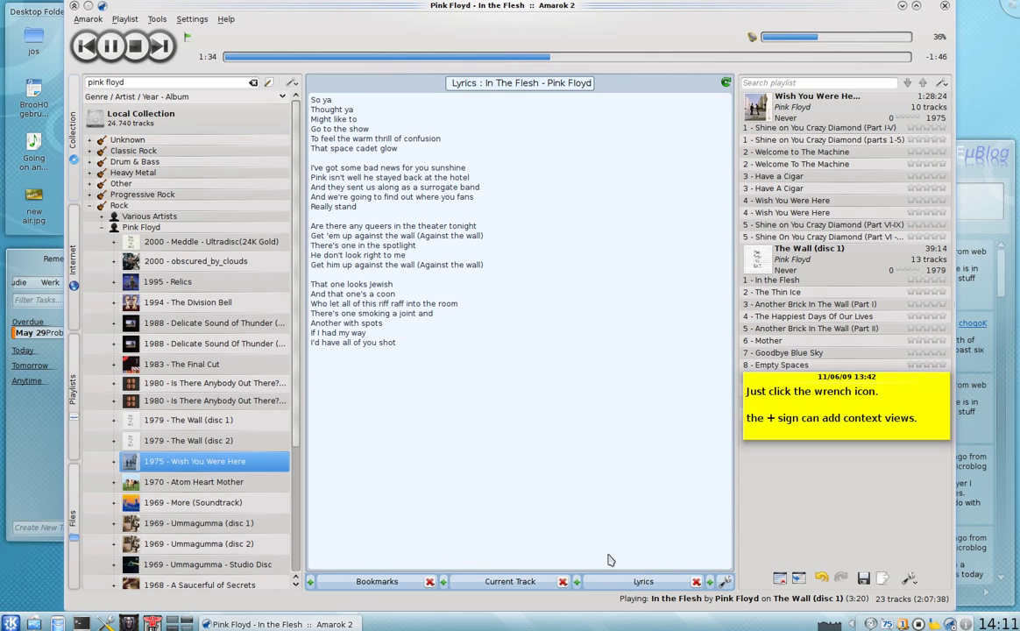
{"action": "left_click_drag", "start_coordinate": [360, 586], "coordinate": [624, 573]}
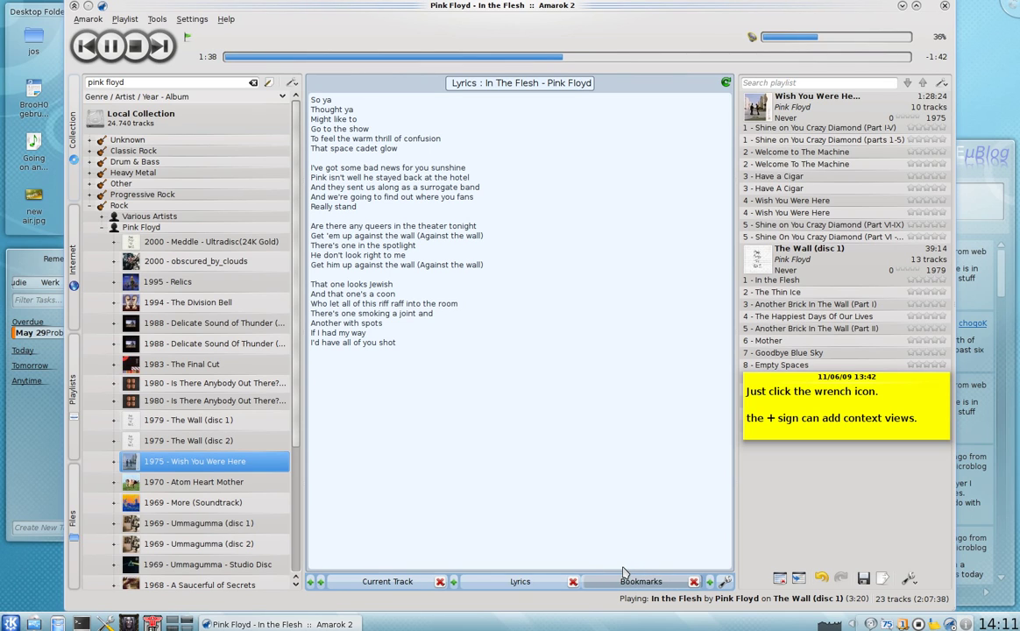
Add a Wikipedia view to the context area, place it after Bookmarks and finish the configuration
{"action": "left_click", "coordinate": [312, 582]}
{"action": "left_click", "coordinate": [363, 566]}
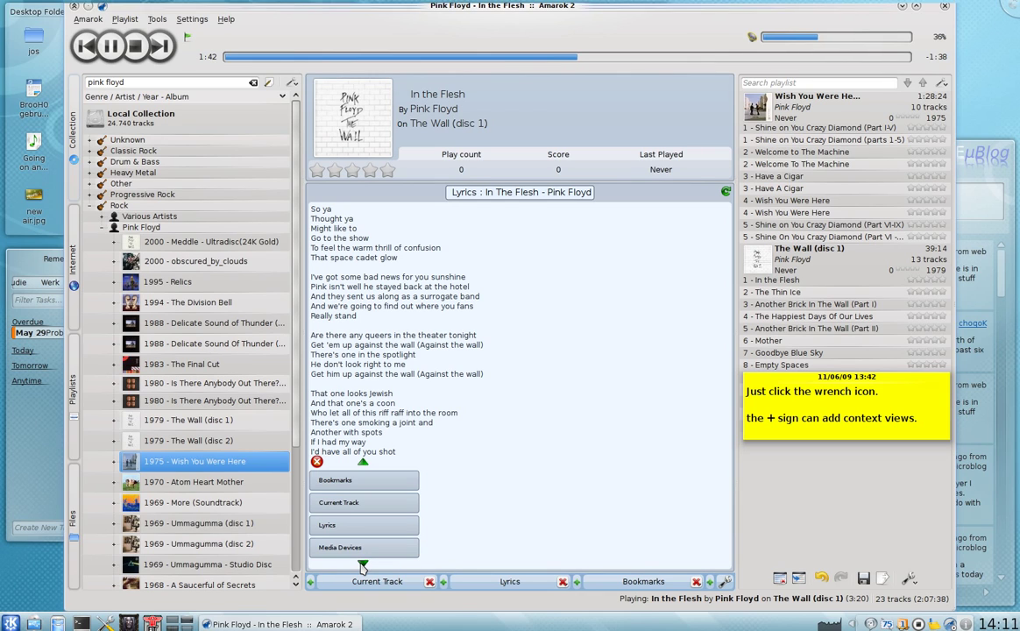
{"action": "left_click", "coordinate": [363, 566]}
{"action": "left_click", "coordinate": [363, 567]}
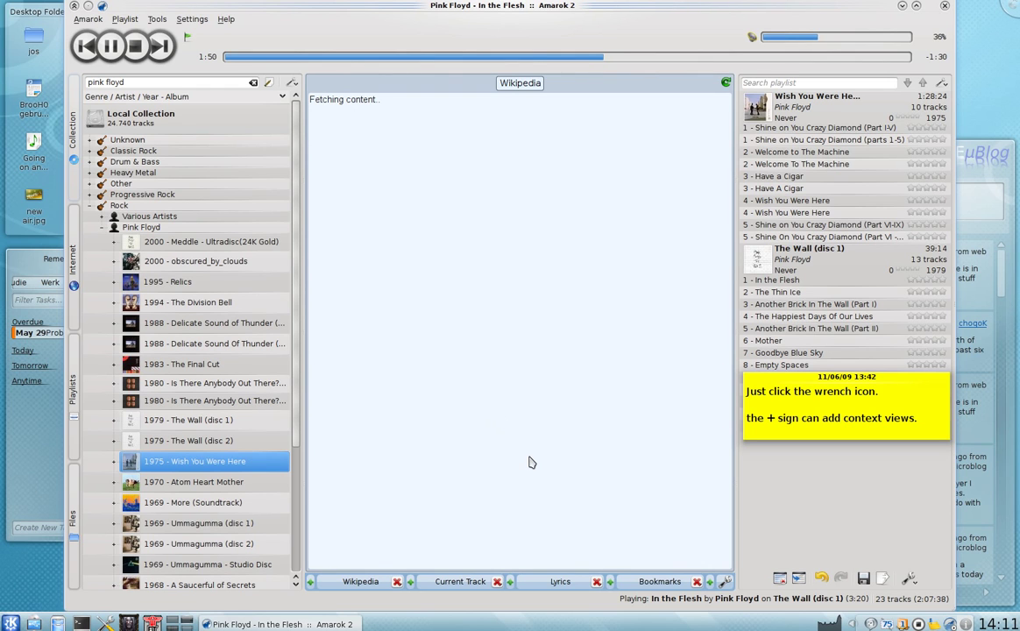
{"action": "left_click_drag", "start_coordinate": [331, 581], "coordinate": [663, 589]}
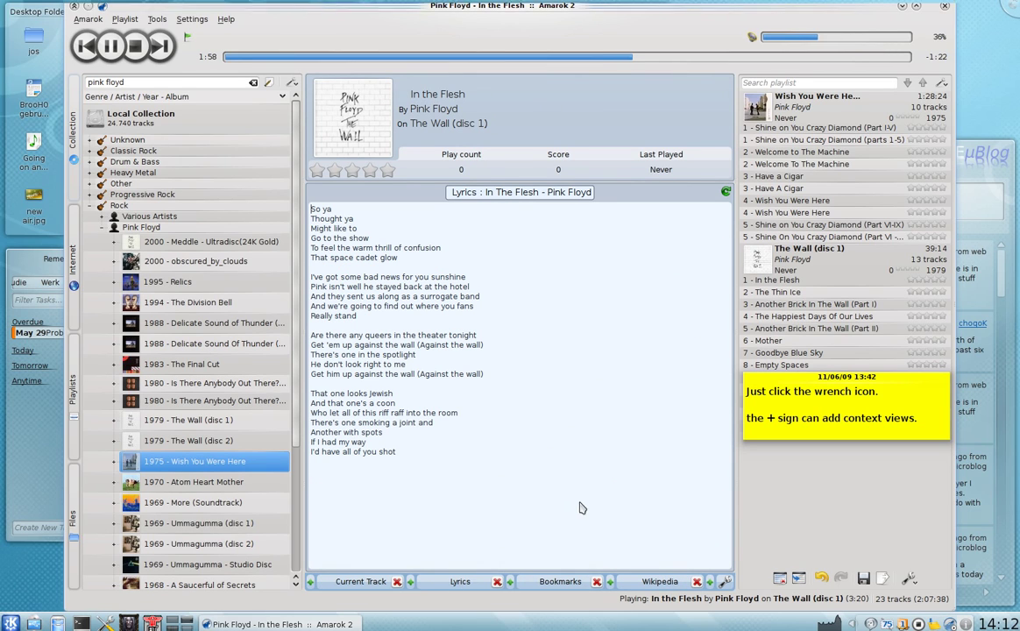
{"action": "left_click", "coordinate": [725, 583]}
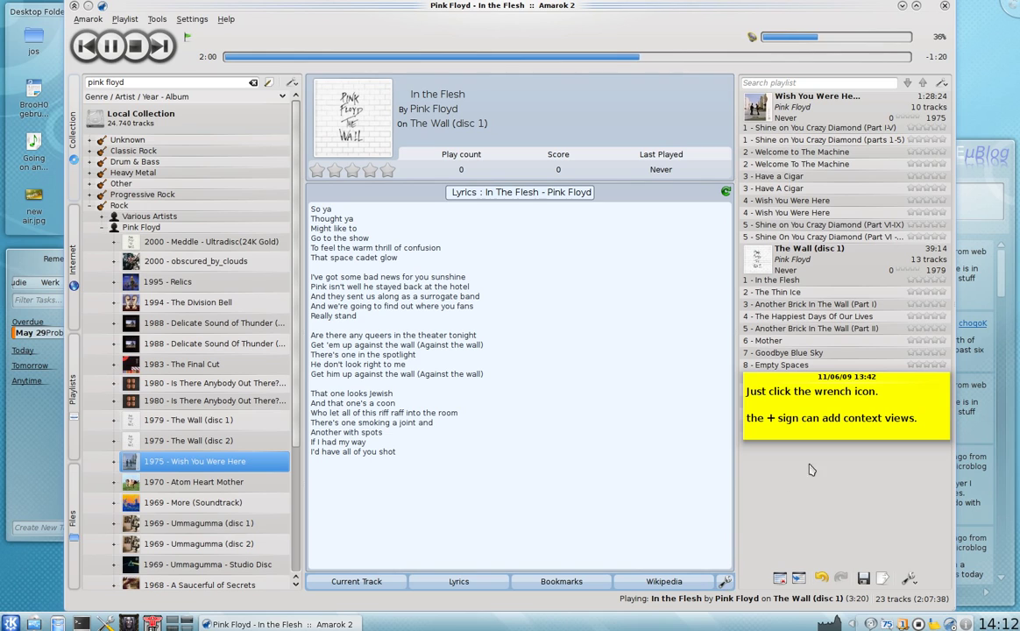
Look at the Bookmarks and Wikipedia views of the context area and return to Current Track
{"action": "scroll", "coordinate": [808, 416], "scroll_direction": "down", "scroll_amount": 2}
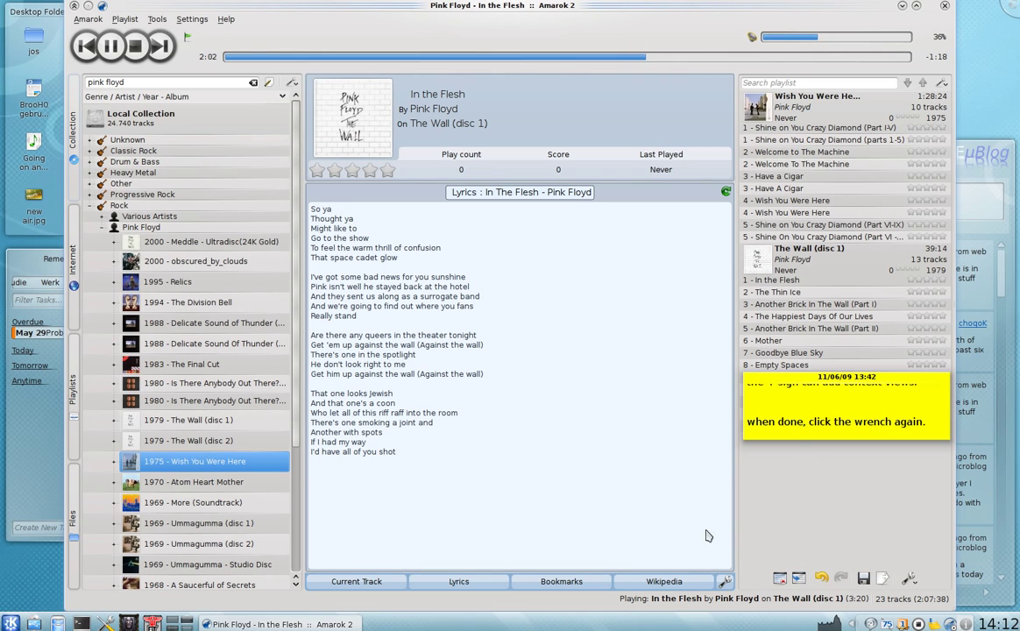
{"action": "left_click", "coordinate": [543, 587]}
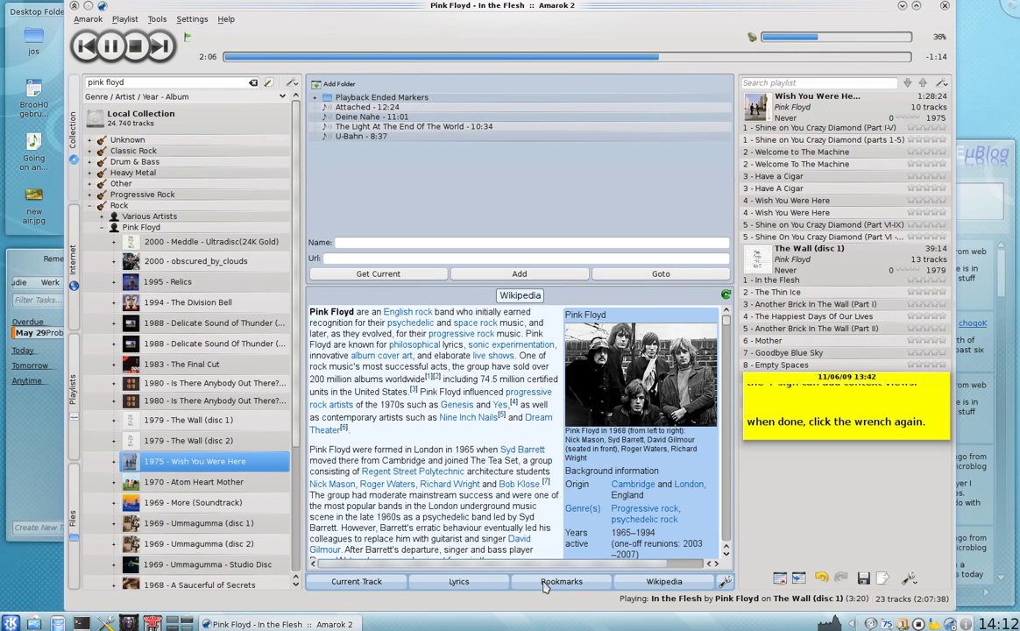
{"action": "left_click", "coordinate": [644, 583]}
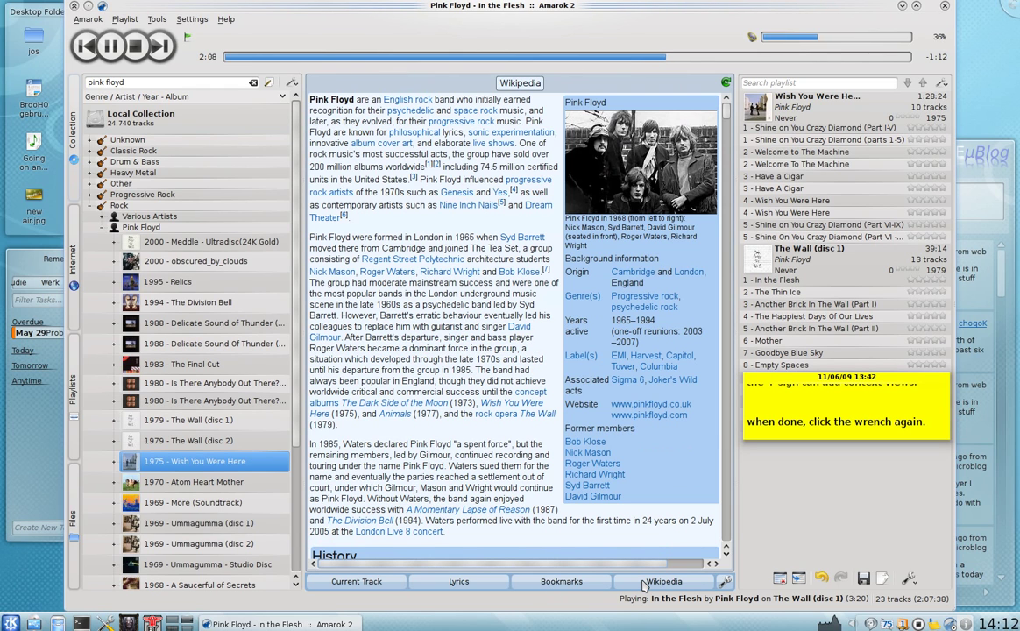
{"action": "left_click", "coordinate": [356, 582]}
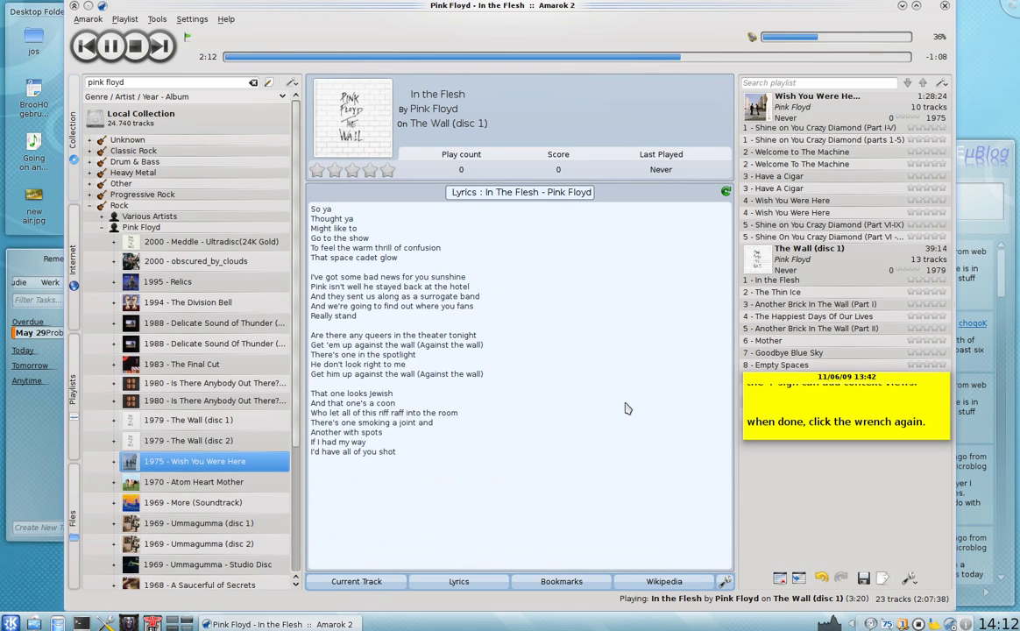
{"action": "scroll", "coordinate": [825, 407], "scroll_direction": "down", "scroll_amount": 1}
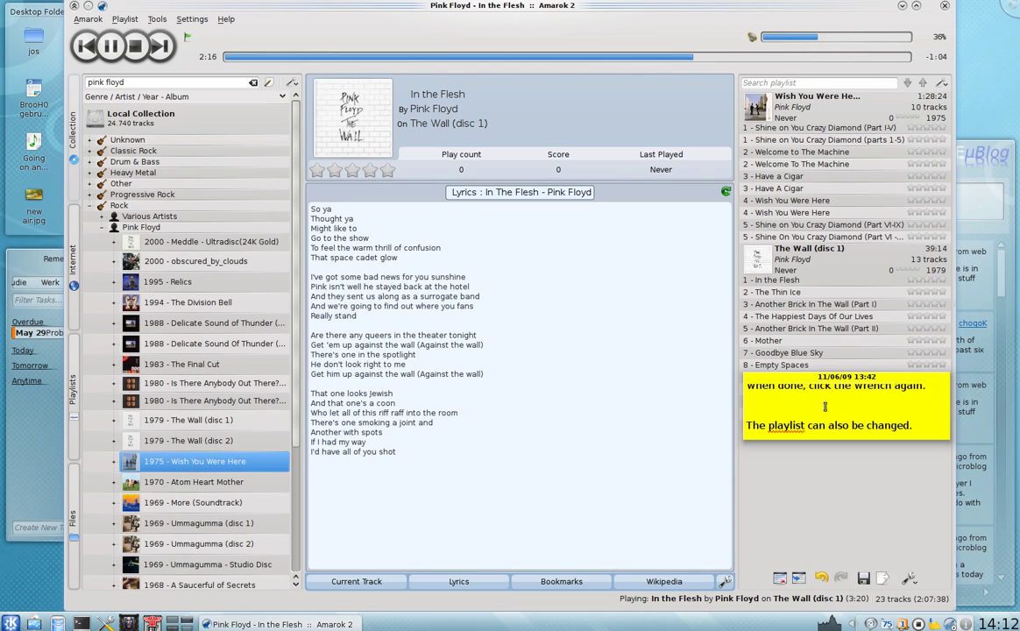
Scroll the sticky note down to its lines about changing the playlist's look
{"action": "left_click", "coordinate": [856, 406]}
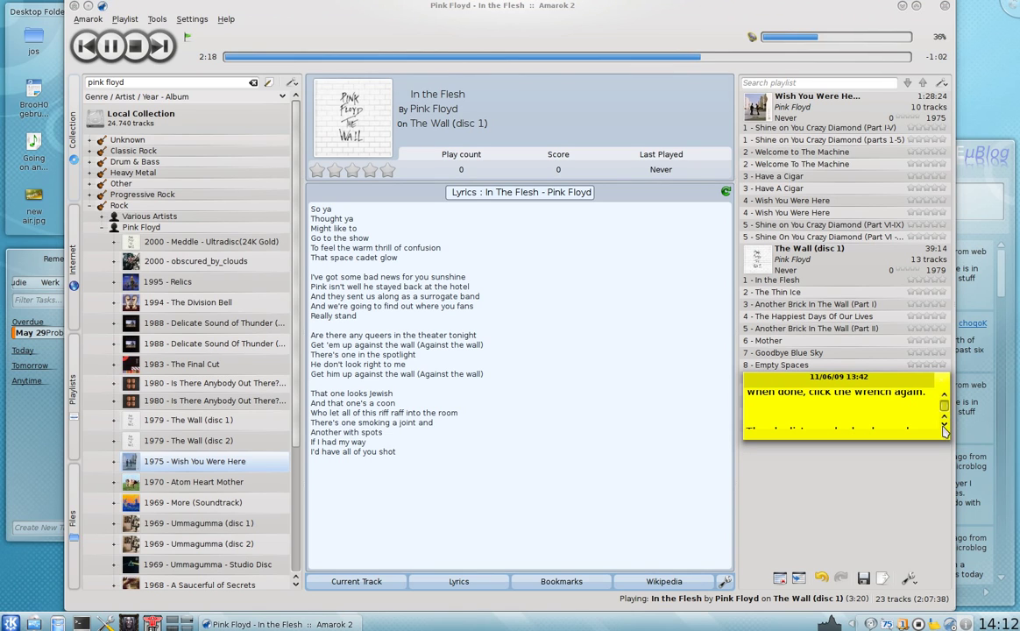
{"action": "scroll", "coordinate": [905, 411], "scroll_direction": "down", "scroll_amount": 1}
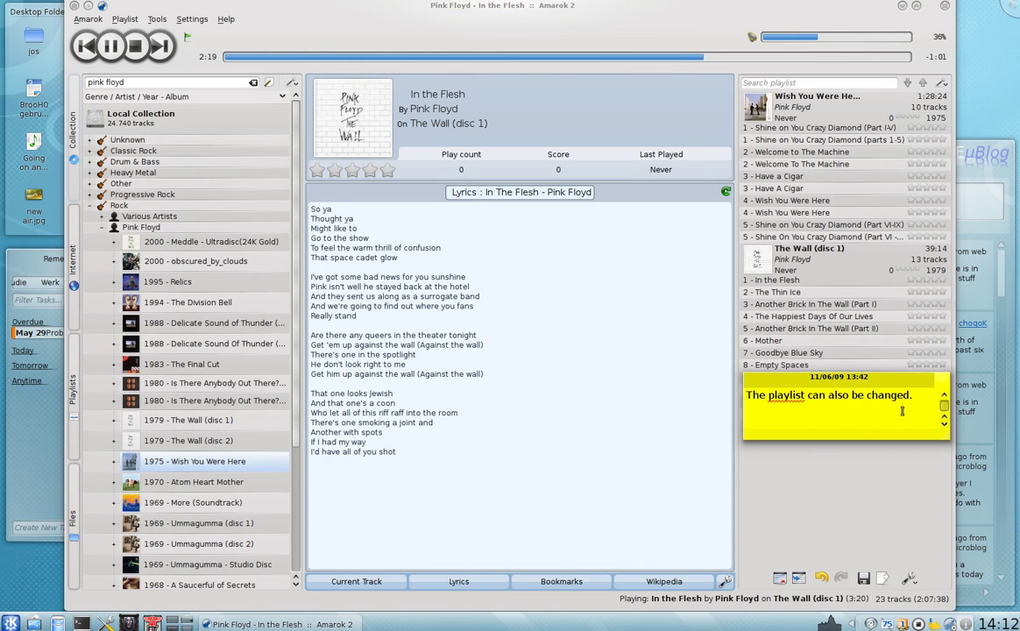
{"action": "left_click", "coordinate": [676, 419]}
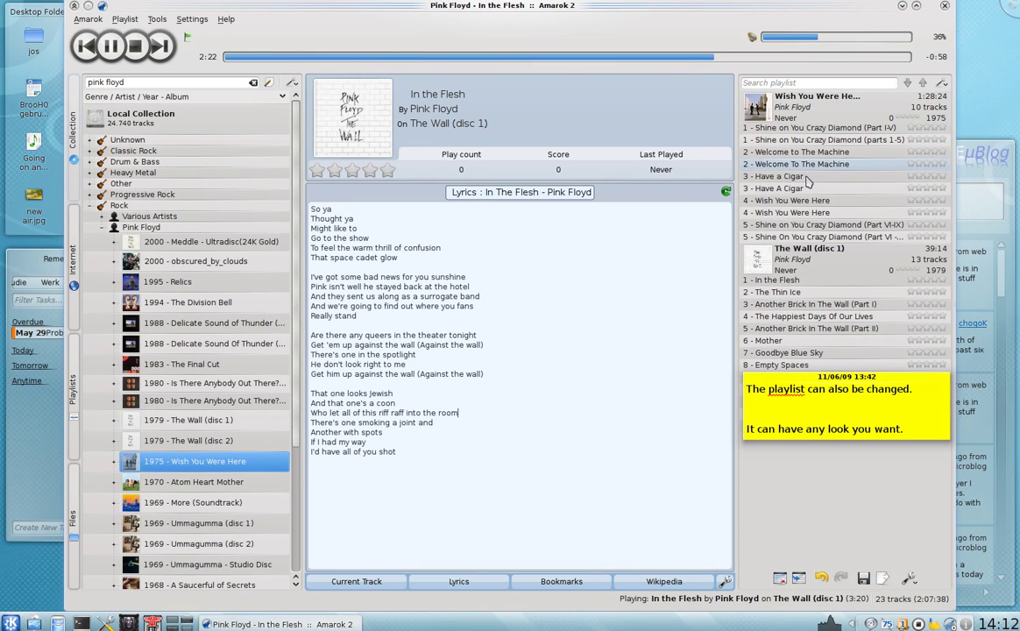
Select the album The Wall (disc 1) in the playlist and switch the playlist to the Default layout
{"action": "left_click", "coordinate": [833, 272]}
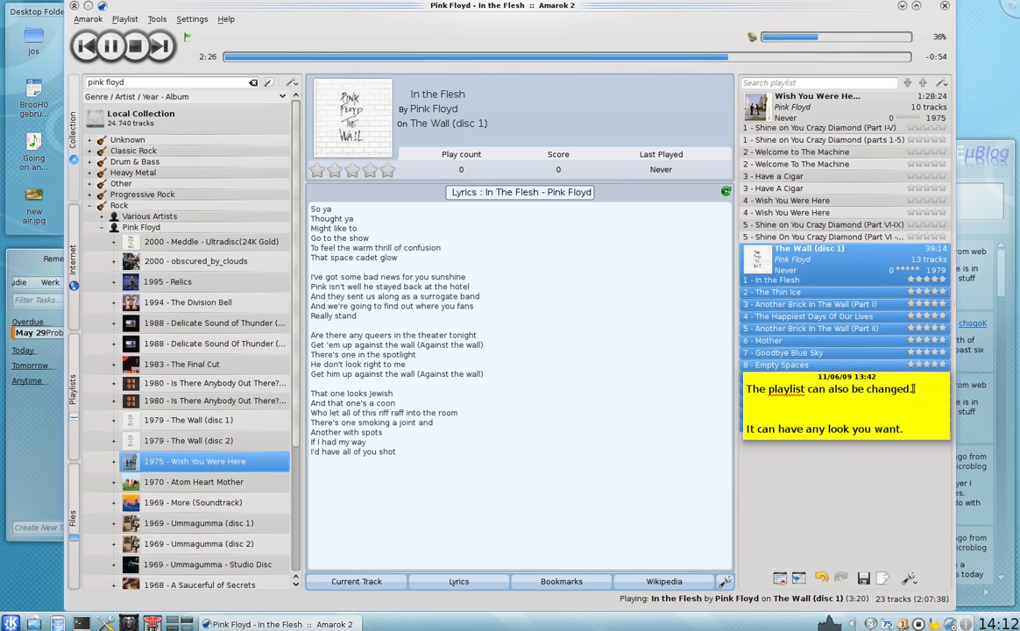
{"action": "left_click", "coordinate": [912, 580]}
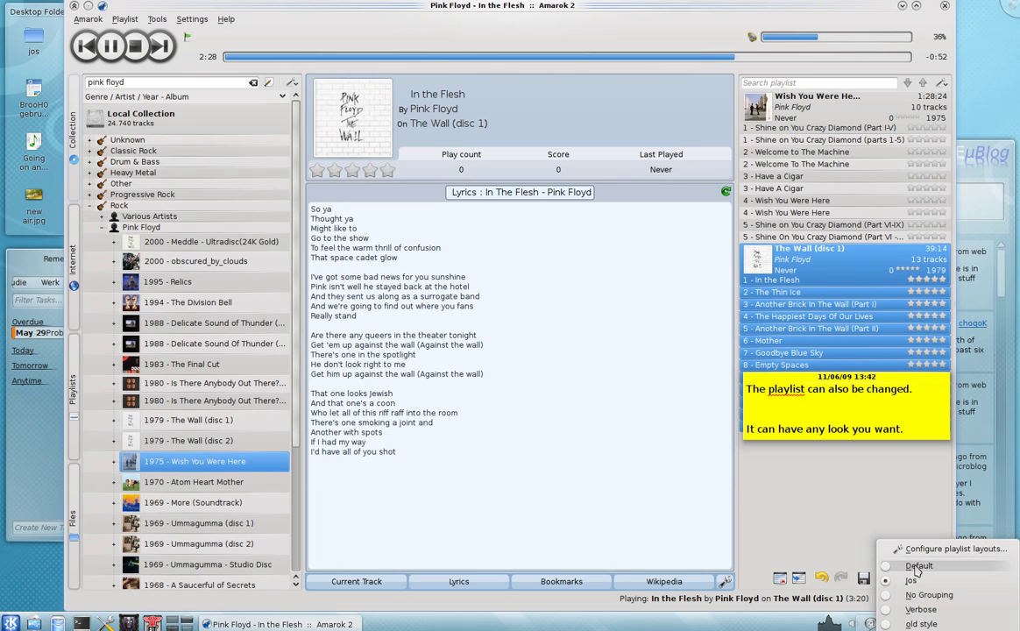
{"action": "left_click", "coordinate": [916, 567]}
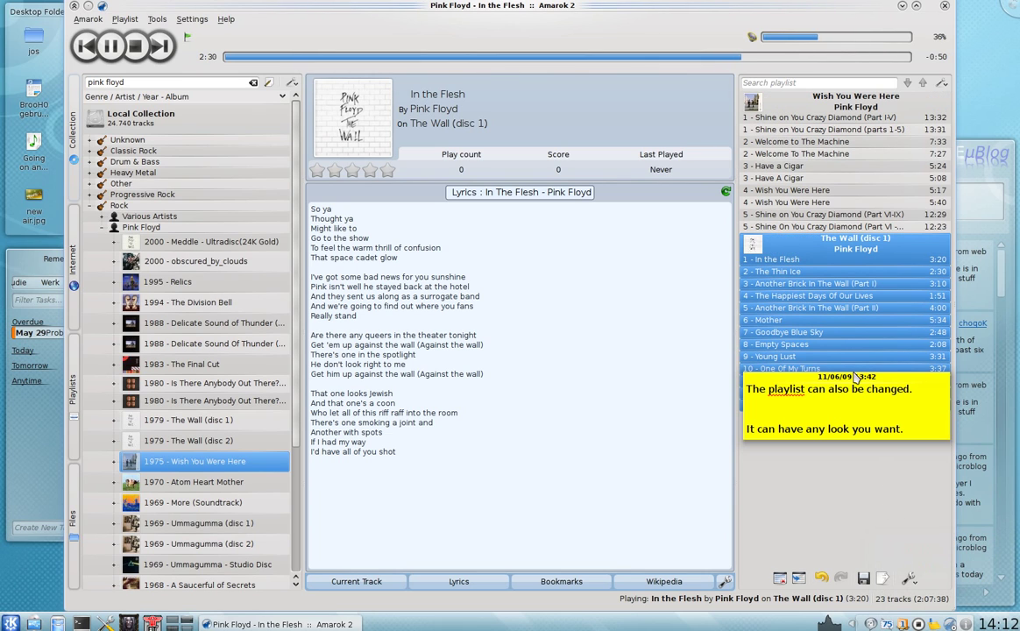
Move the sticky note off the playlist onto the lyrics and try the Verbose and No Grouping playlist layouts
{"action": "left_click_drag", "start_coordinate": [859, 378], "coordinate": [572, 405]}
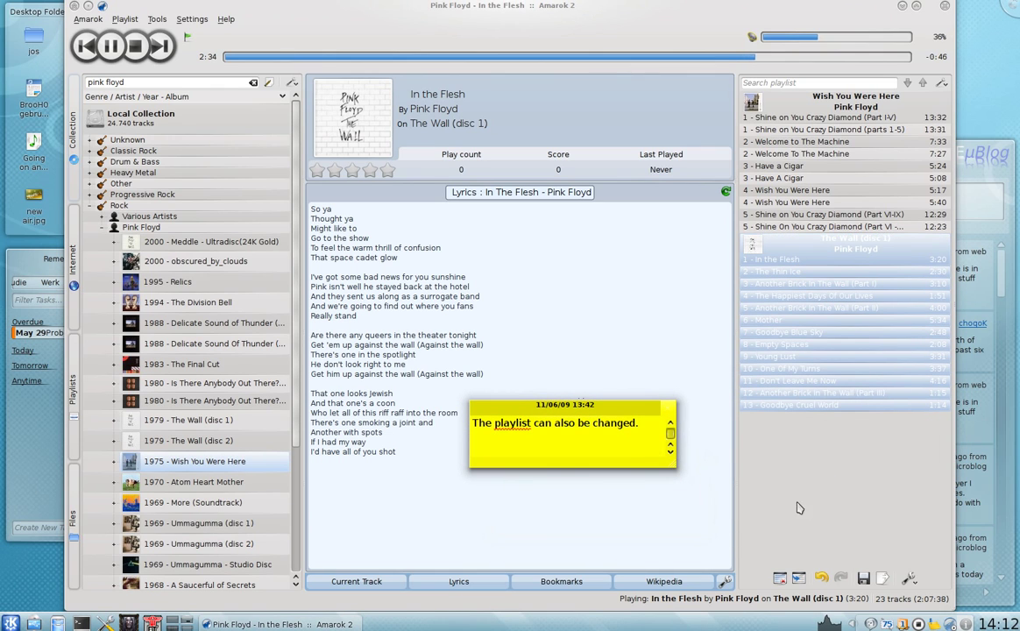
{"action": "left_click", "coordinate": [909, 578]}
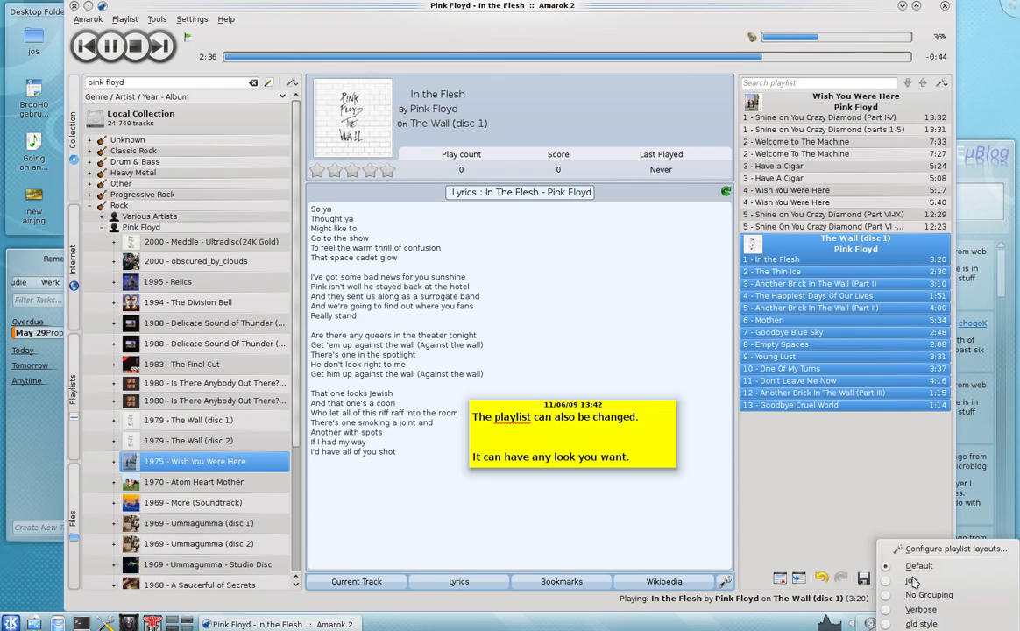
{"action": "left_click", "coordinate": [918, 609]}
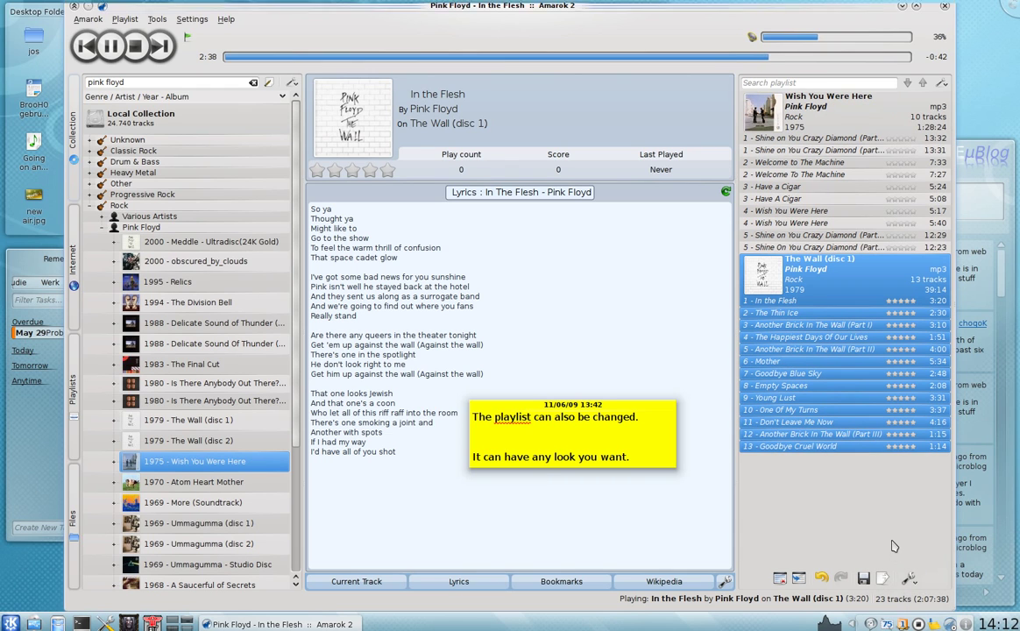
{"action": "left_click", "coordinate": [909, 578]}
{"action": "left_click", "coordinate": [916, 595]}
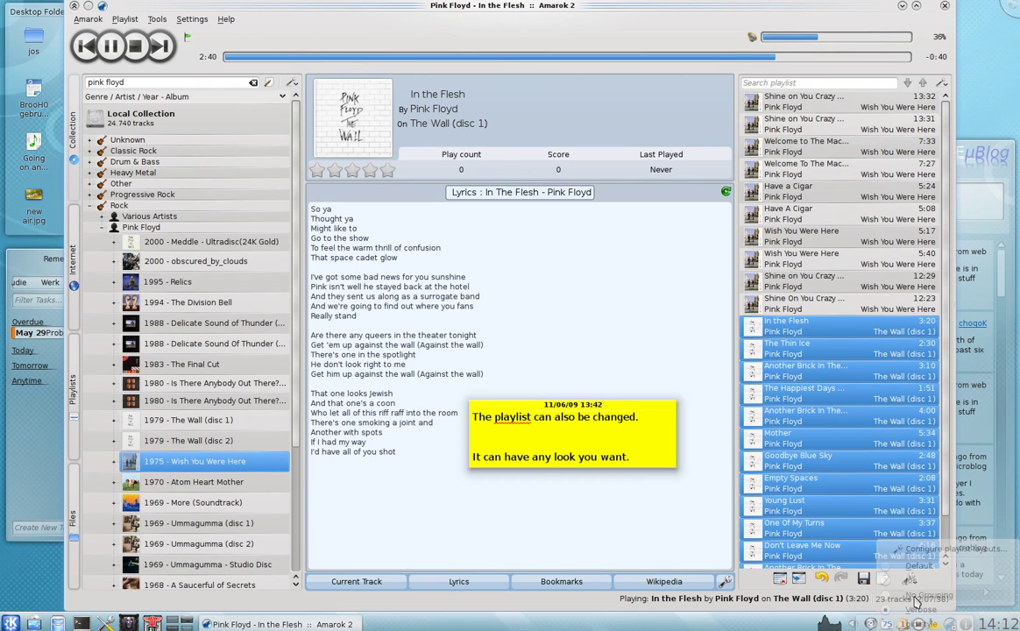
Play Shine On You Crazy Diamond (Part VI - IX) from the playlist and switch the playlist to the old style layout
{"action": "left_click", "coordinate": [844, 307]}
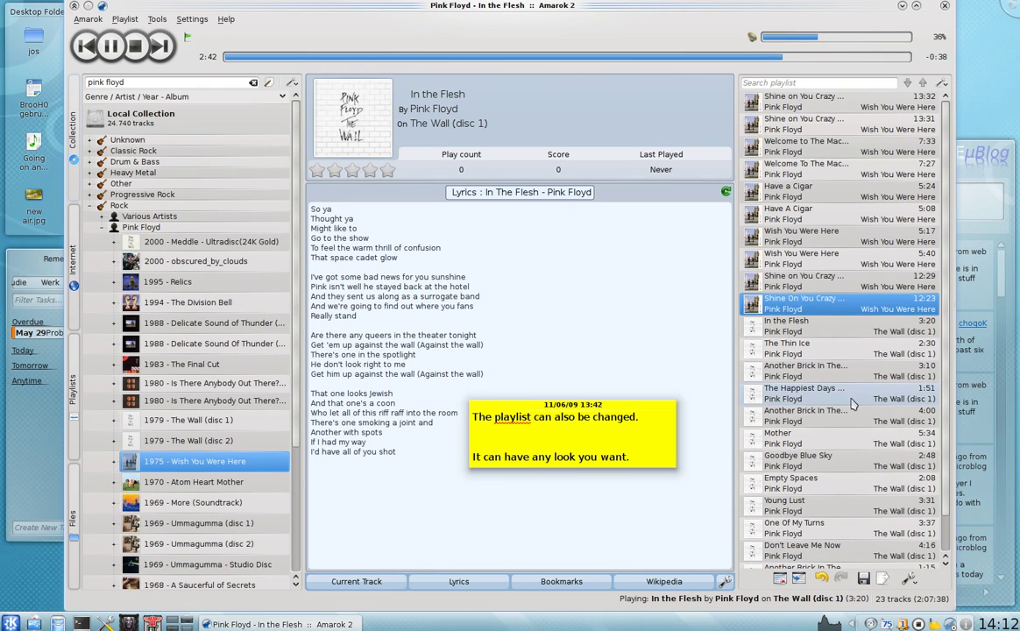
{"action": "double_click", "coordinate": [837, 302]}
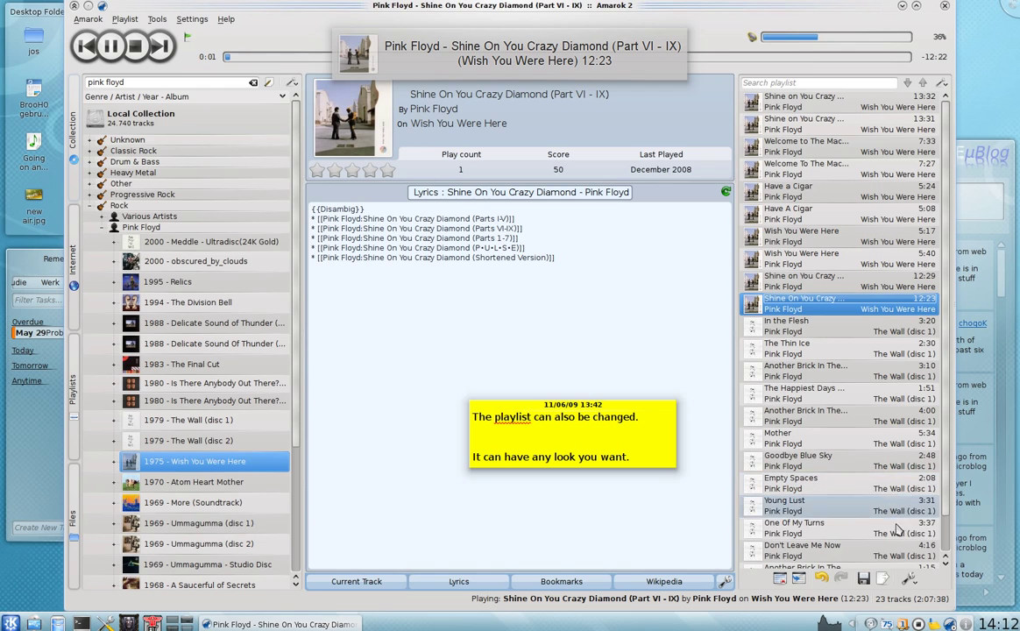
{"action": "left_click", "coordinate": [910, 580]}
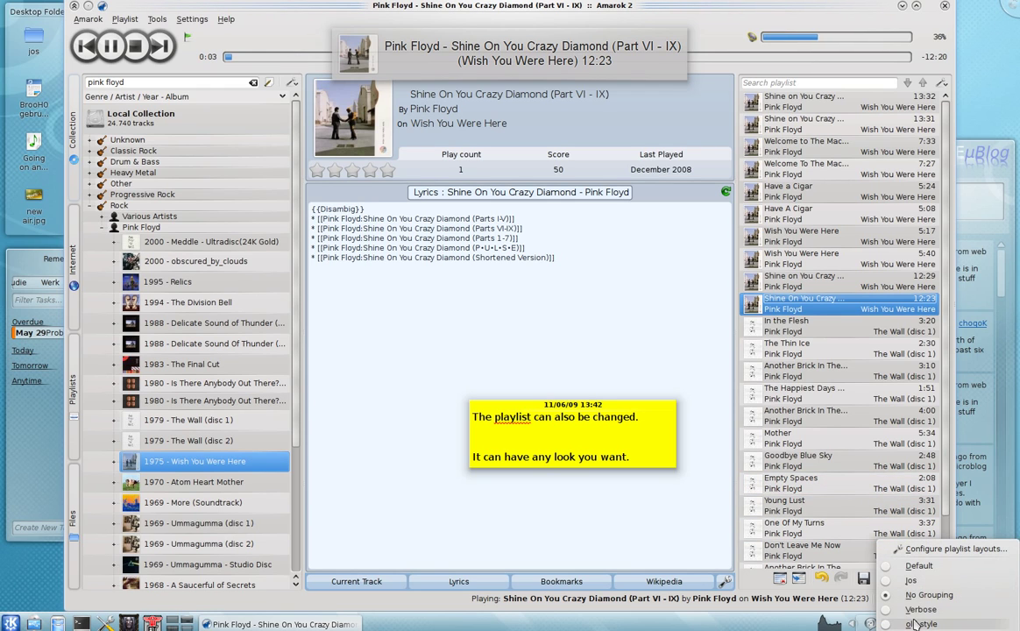
{"action": "left_click", "coordinate": [879, 531]}
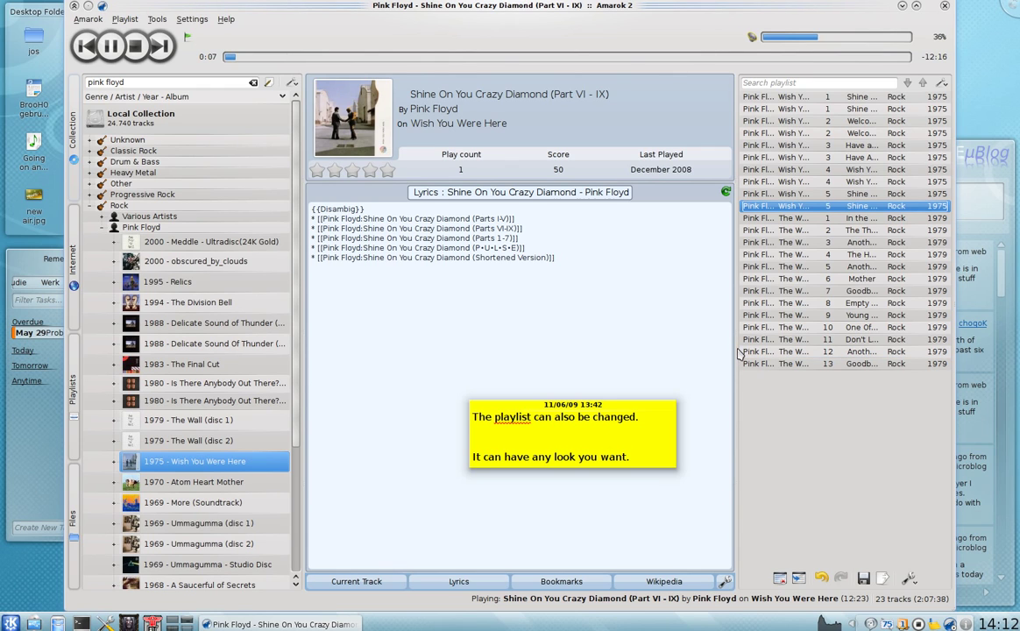
Narrow the playlist slightly and open the playlist layout editor on the custom layout listed directly after Default, moving the sticky note aside
{"action": "left_click_drag", "start_coordinate": [721, 349], "coordinate": [765, 352]}
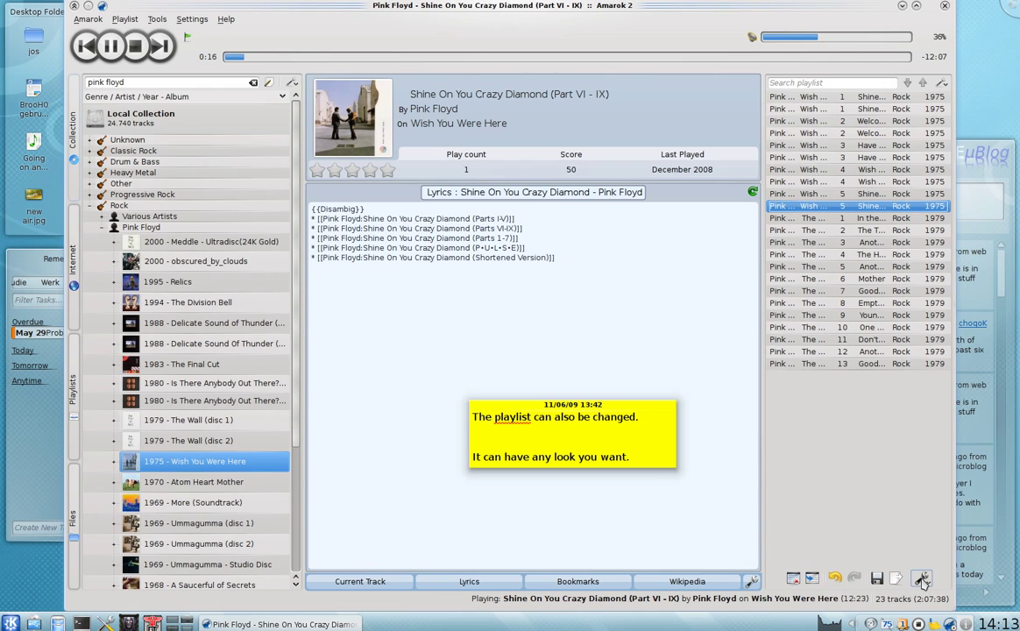
{"action": "left_click", "coordinate": [923, 582]}
{"action": "left_click", "coordinate": [929, 550]}
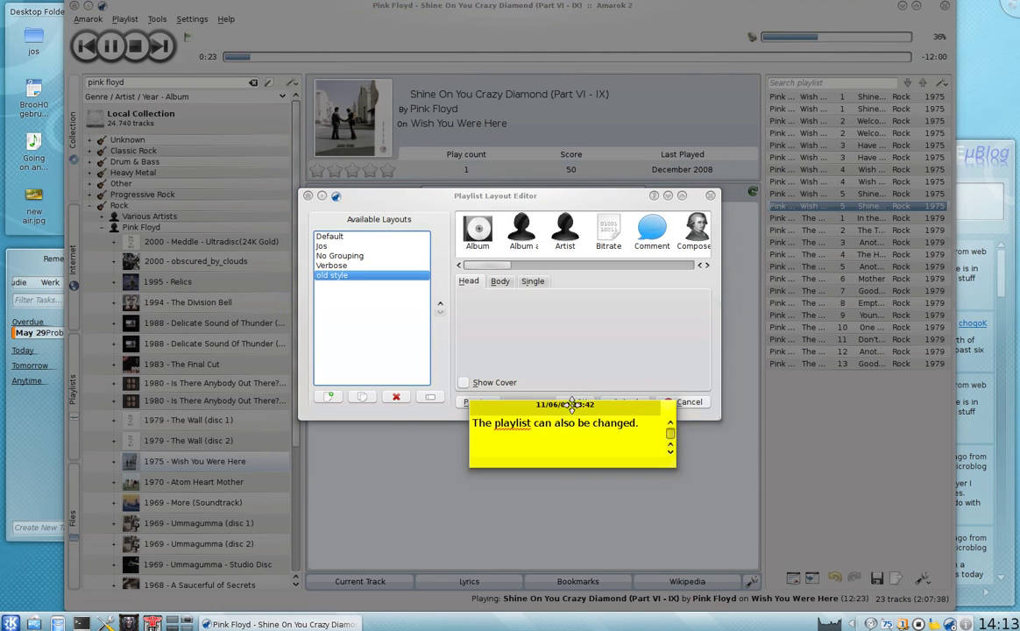
{"action": "left_click_drag", "start_coordinate": [572, 401], "coordinate": [842, 477]}
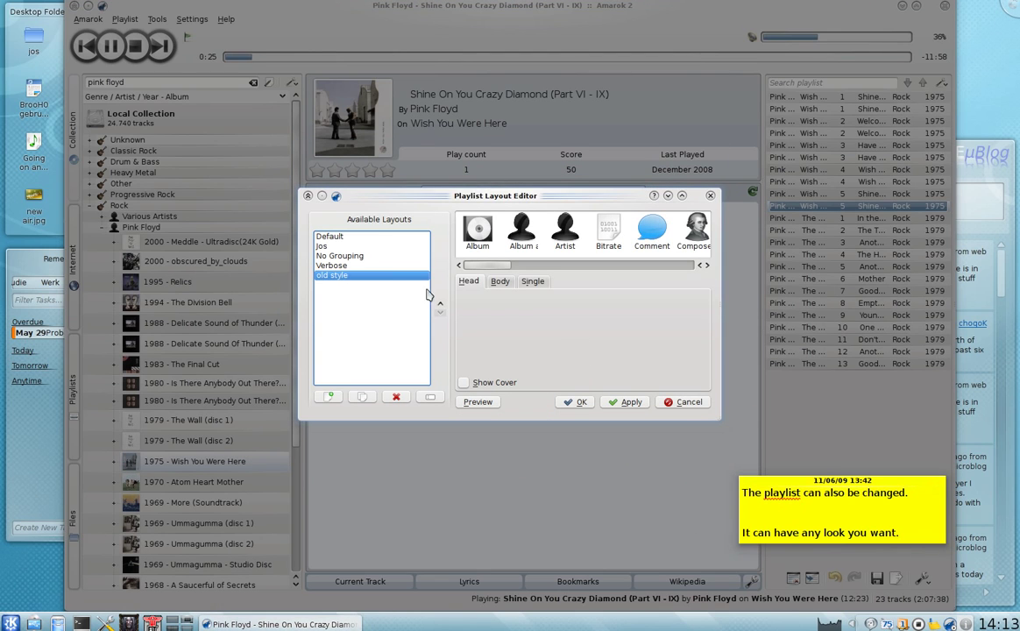
{"action": "left_click", "coordinate": [365, 266]}
{"action": "key", "text": "Up"}
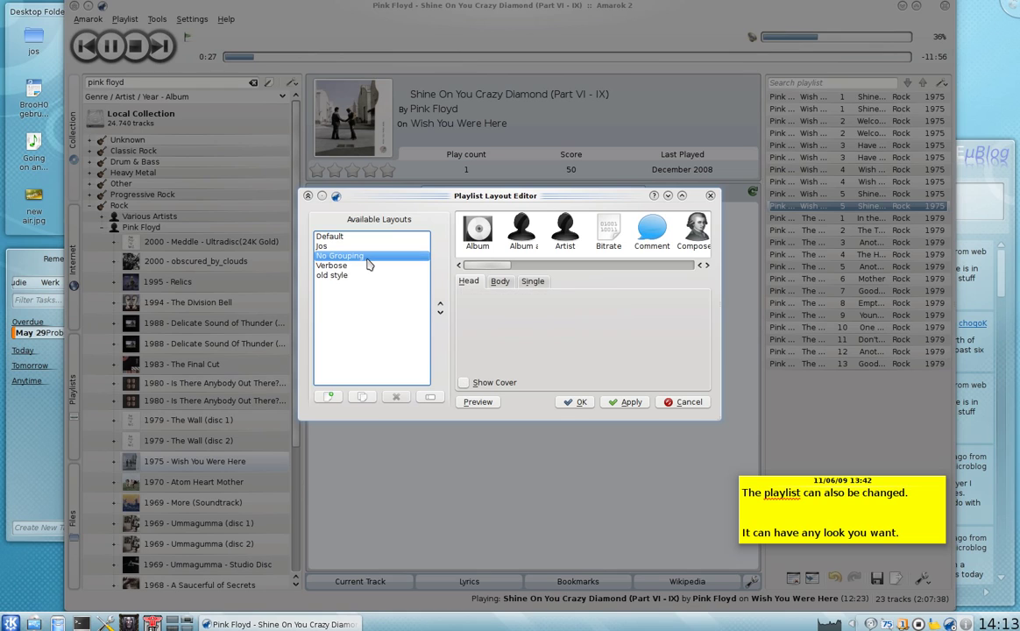
{"action": "left_click", "coordinate": [366, 249]}
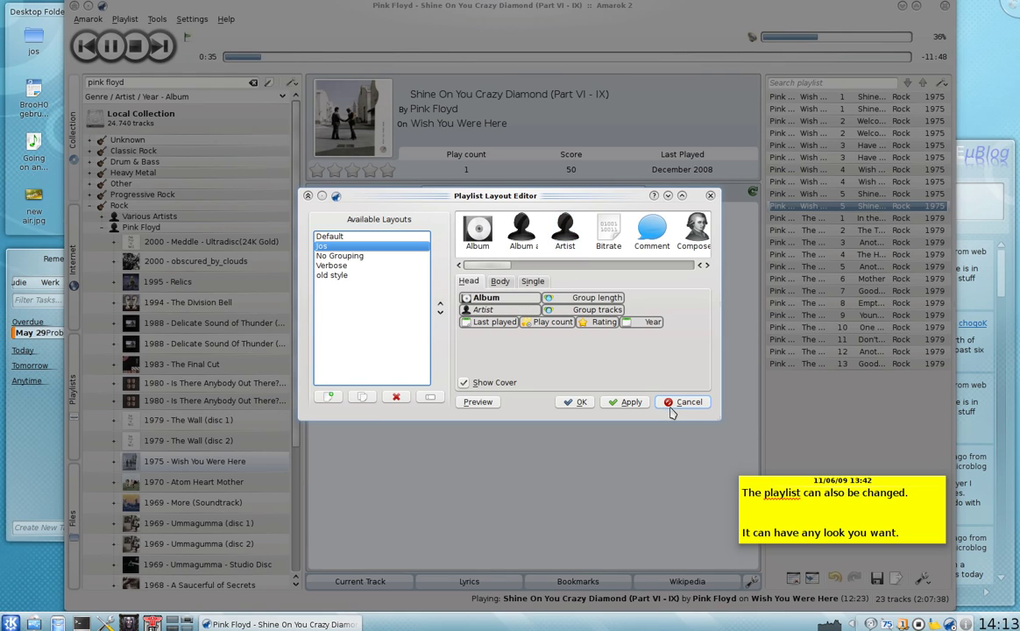
Add a Bitrate field ahead of Album in the layout's head and make it bold
{"action": "left_click_drag", "start_coordinate": [653, 240], "coordinate": [491, 300]}
{"action": "right_click", "coordinate": [502, 302]}
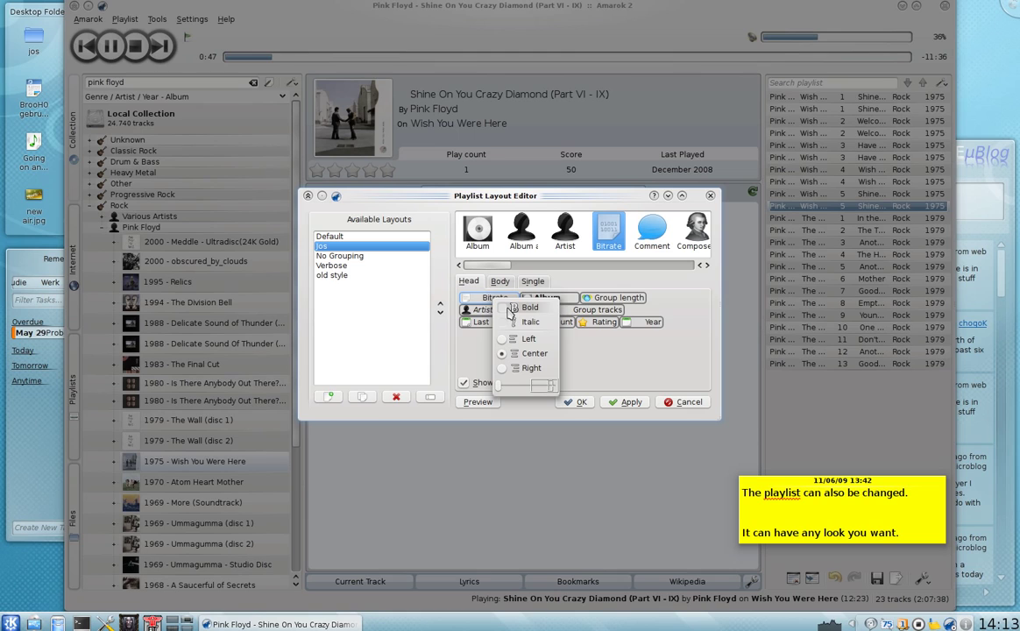
{"action": "left_click", "coordinate": [508, 308]}
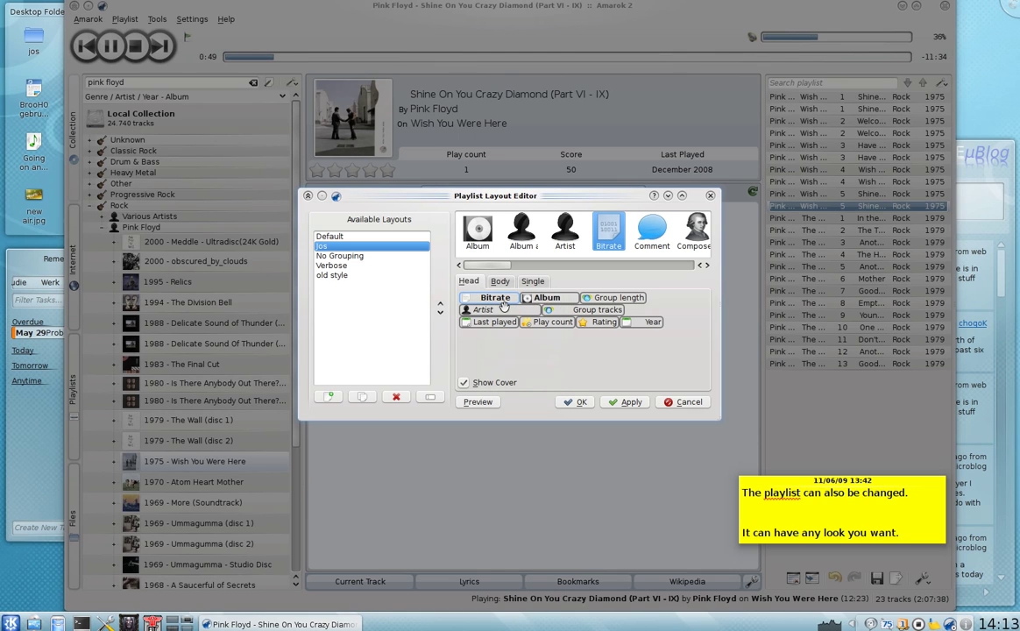
Center the Album field in the layout's head, apply the layout to the playlist and close the editor
{"action": "right_click", "coordinate": [552, 305]}
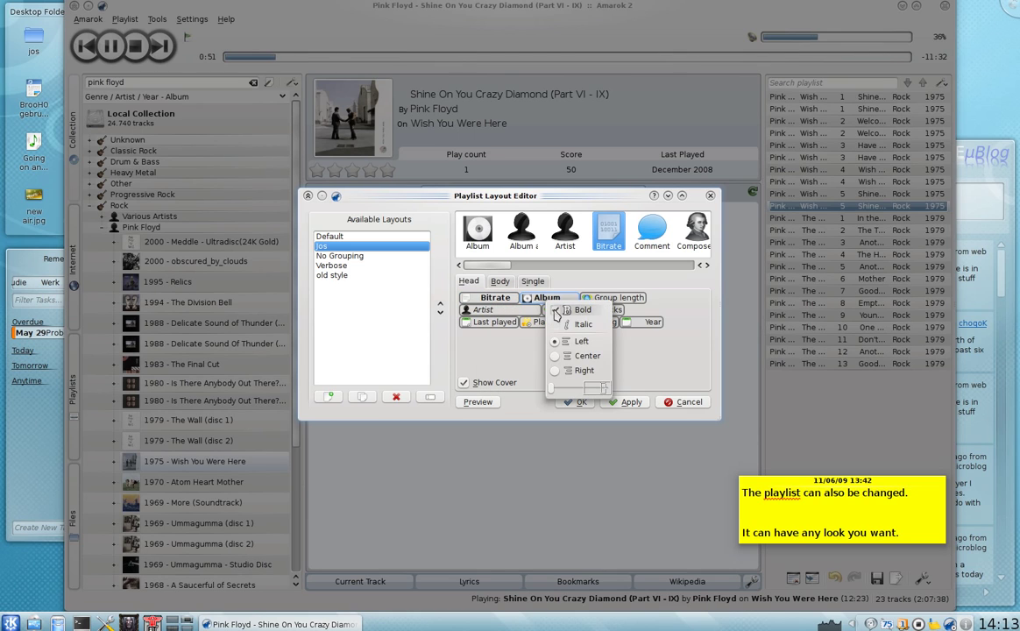
{"action": "left_click", "coordinate": [557, 310]}
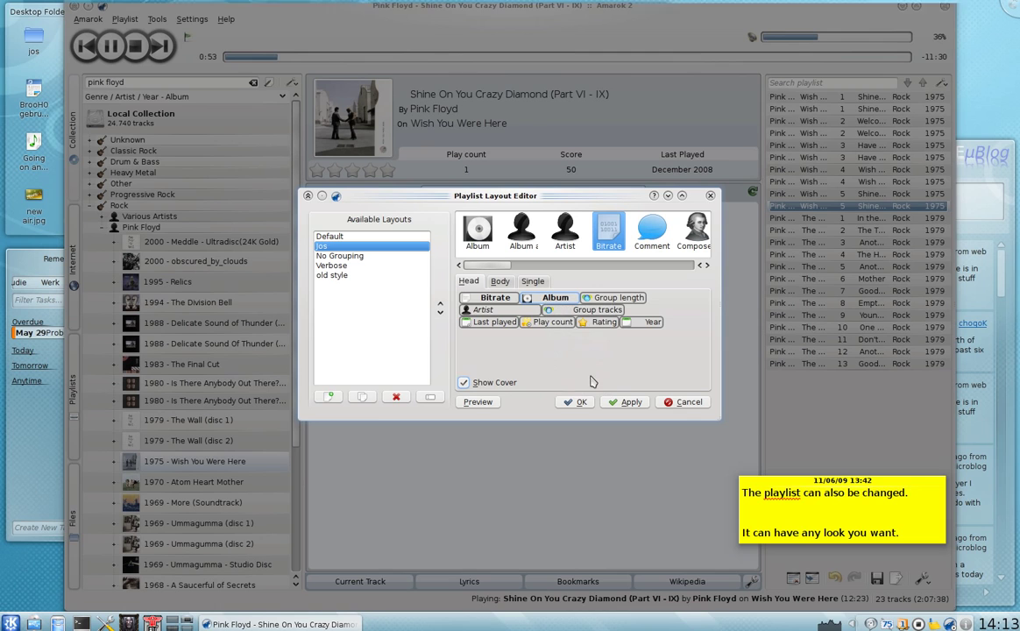
{"action": "left_click", "coordinate": [625, 405]}
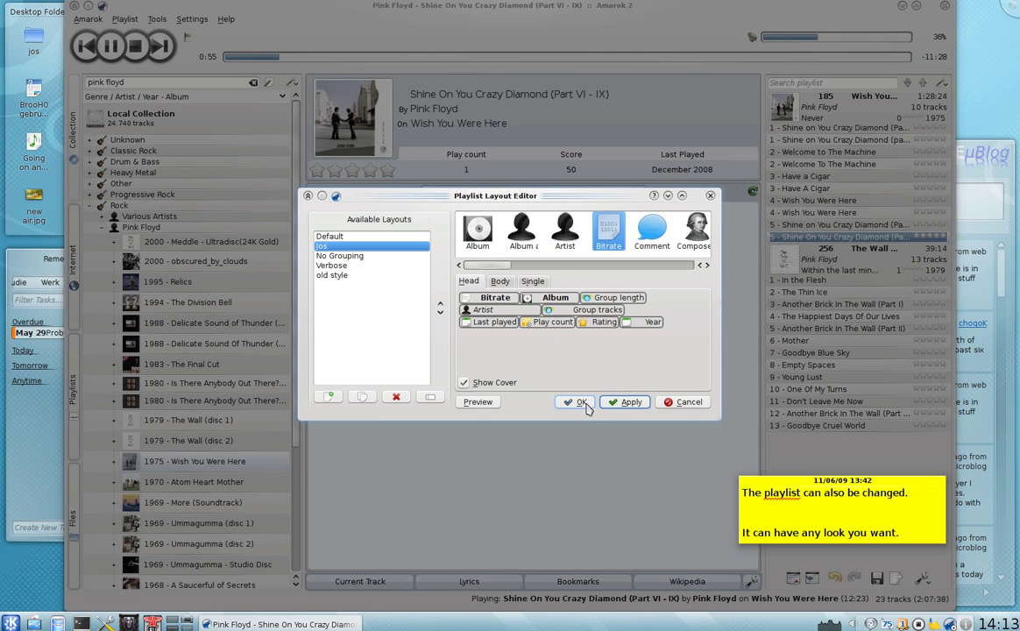
{"action": "left_click", "coordinate": [579, 402]}
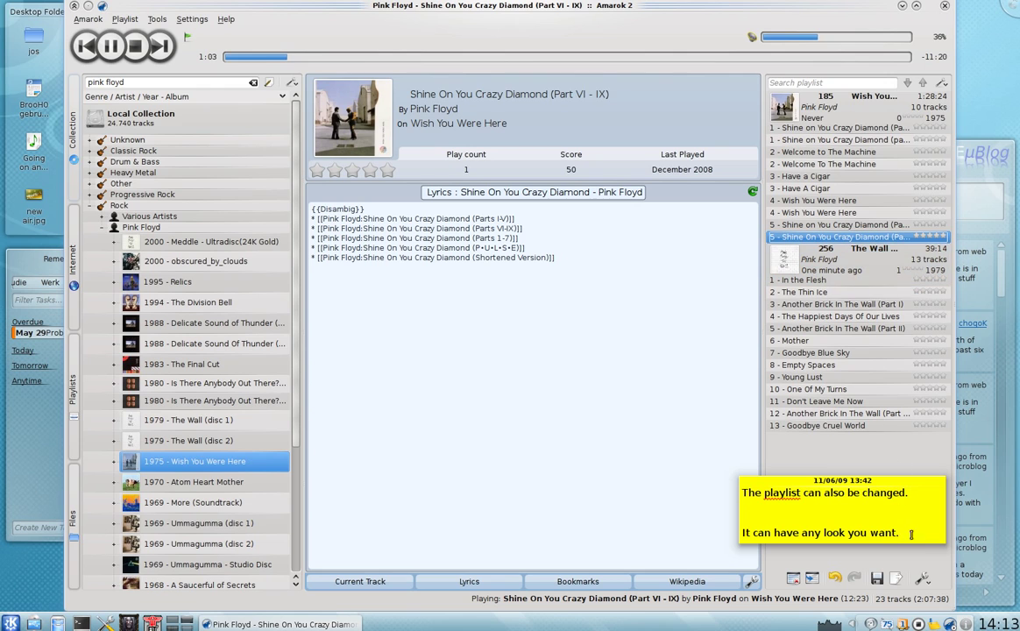
Reopen the playlist layout editor, remove the Bitrate field from the custom layout's head and apply the change
{"action": "left_click", "coordinate": [922, 579]}
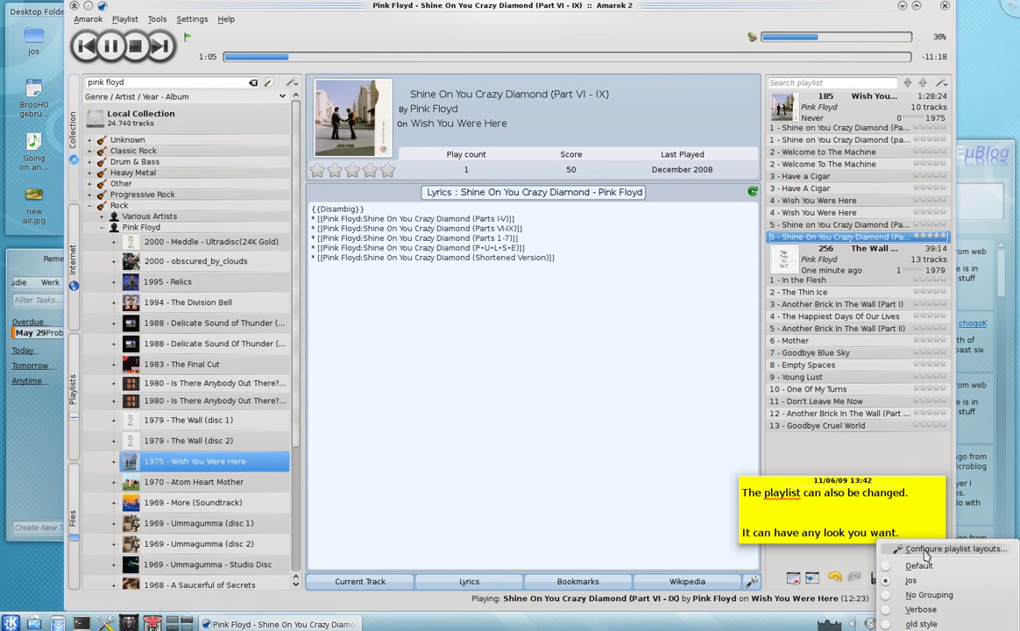
{"action": "left_click", "coordinate": [926, 551]}
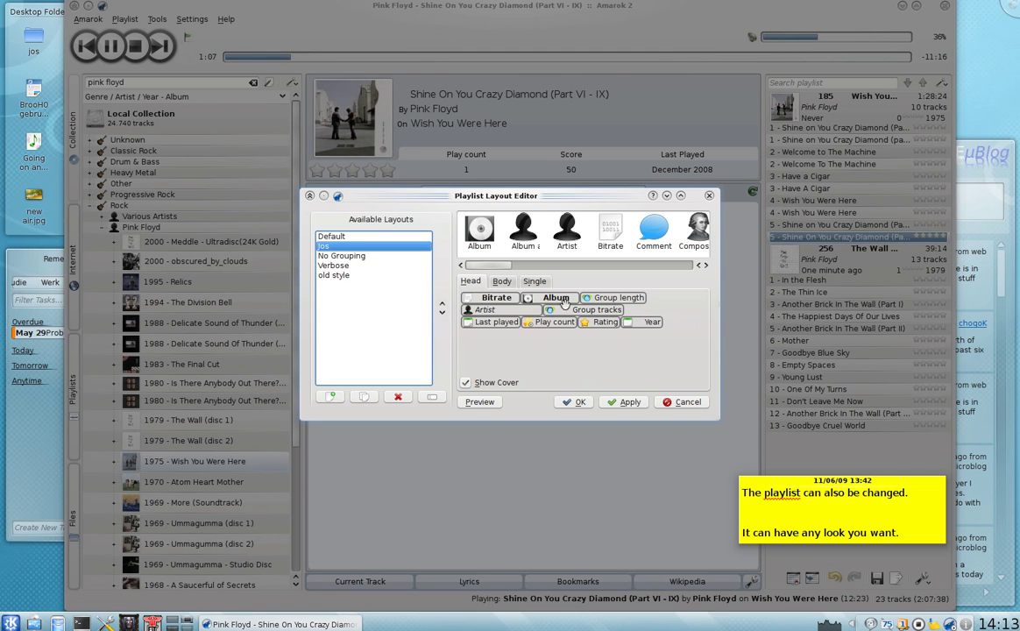
{"action": "left_click_drag", "start_coordinate": [517, 298], "coordinate": [506, 226]}
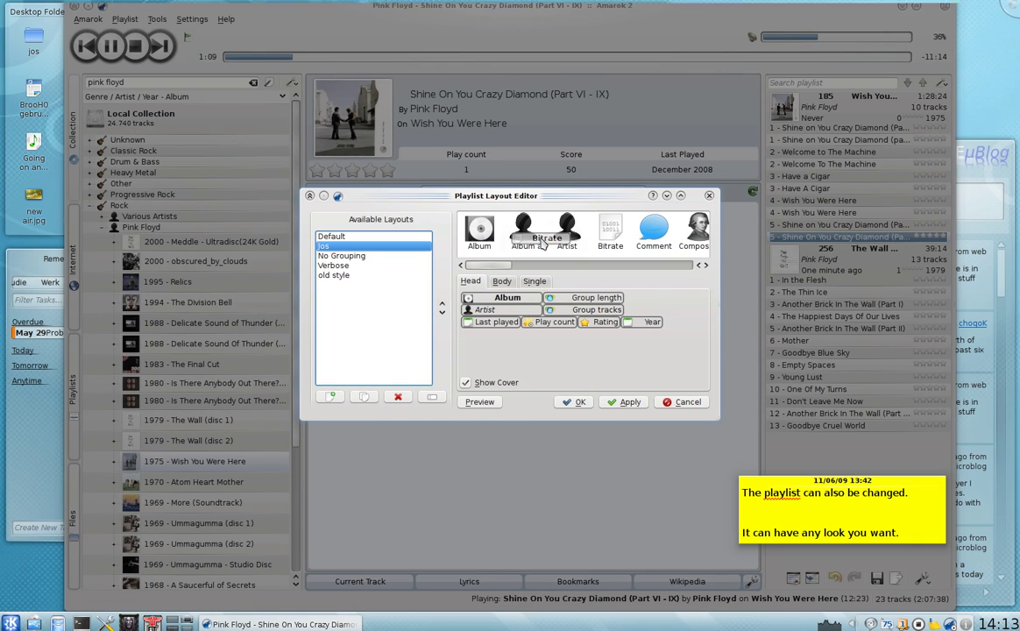
{"action": "left_click", "coordinate": [624, 402]}
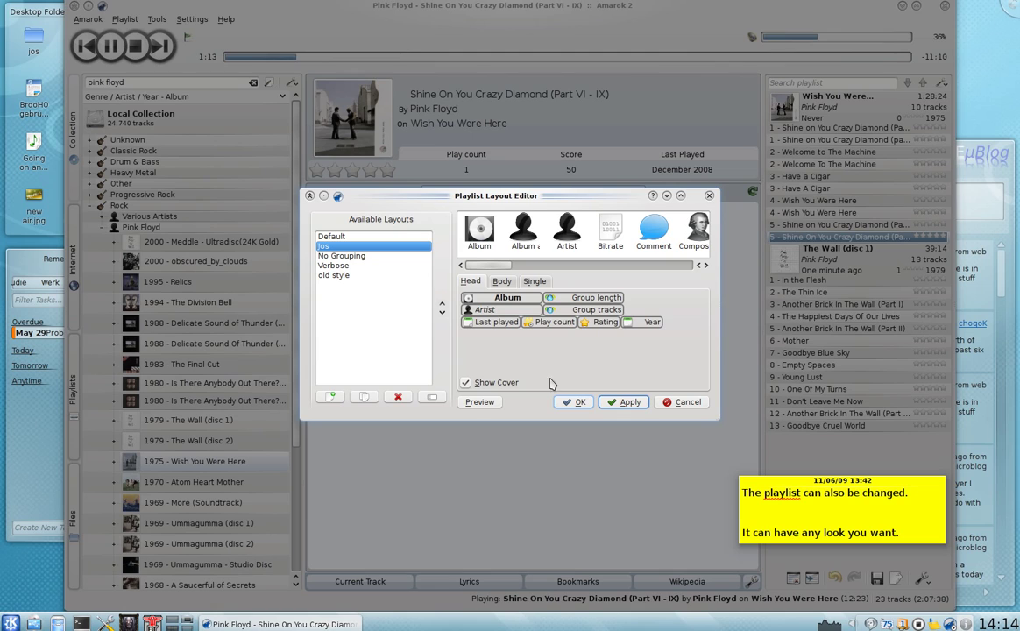
Align the Album field in the layout's head to the left and finish editing the layout
{"action": "left_click", "coordinate": [508, 298]}
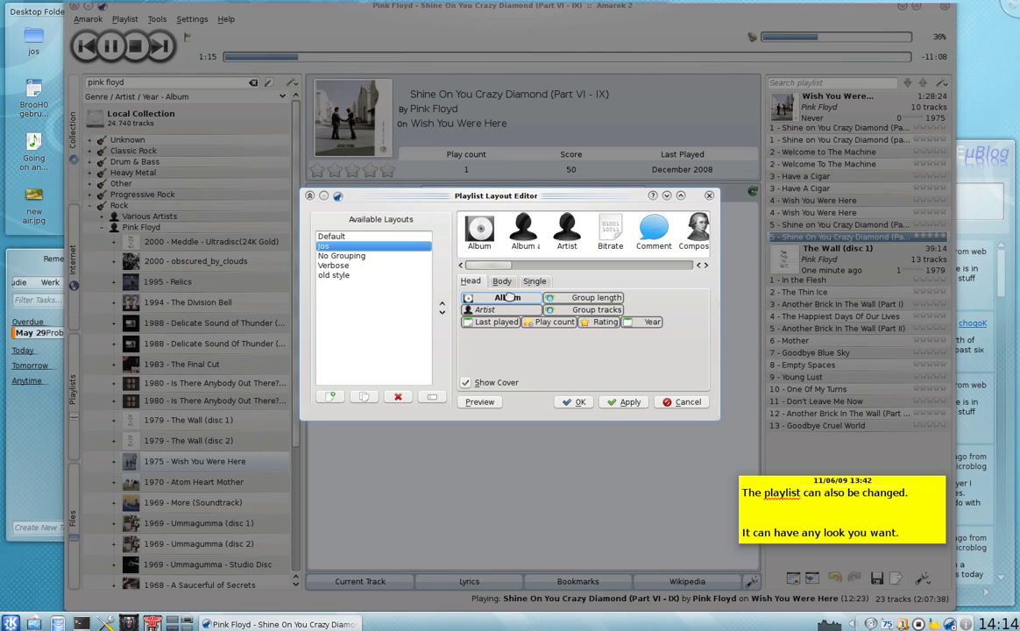
{"action": "right_click", "coordinate": [511, 299]}
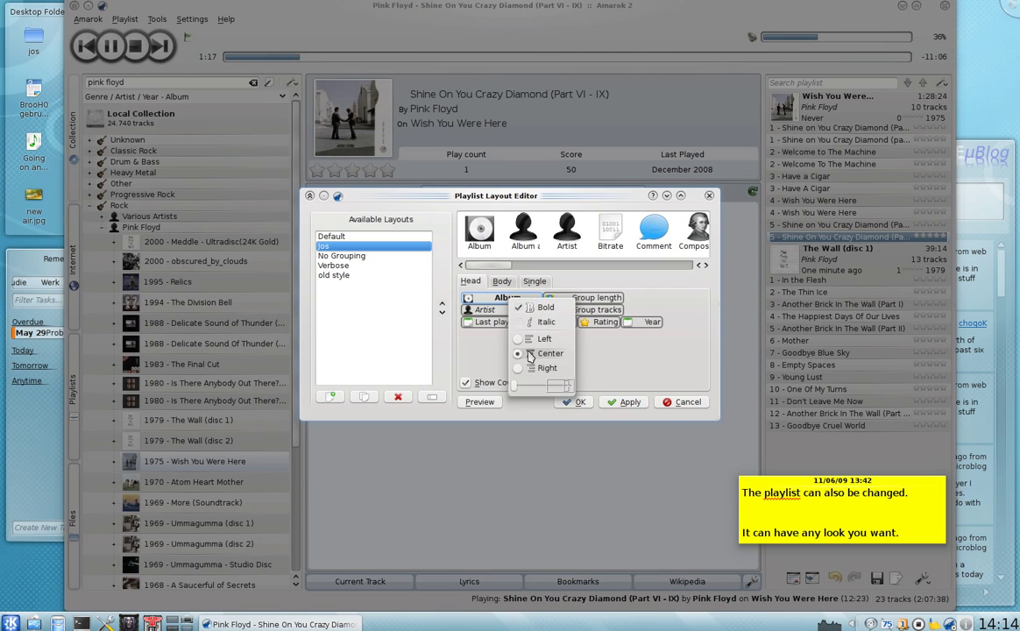
{"action": "left_click", "coordinate": [572, 393]}
{"action": "left_click", "coordinate": [577, 401]}
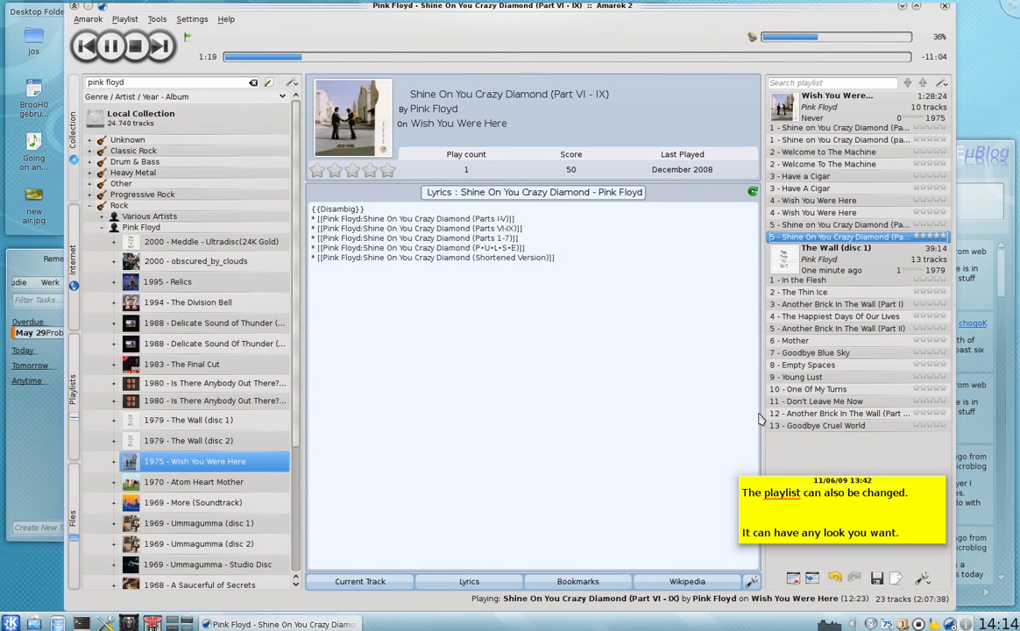